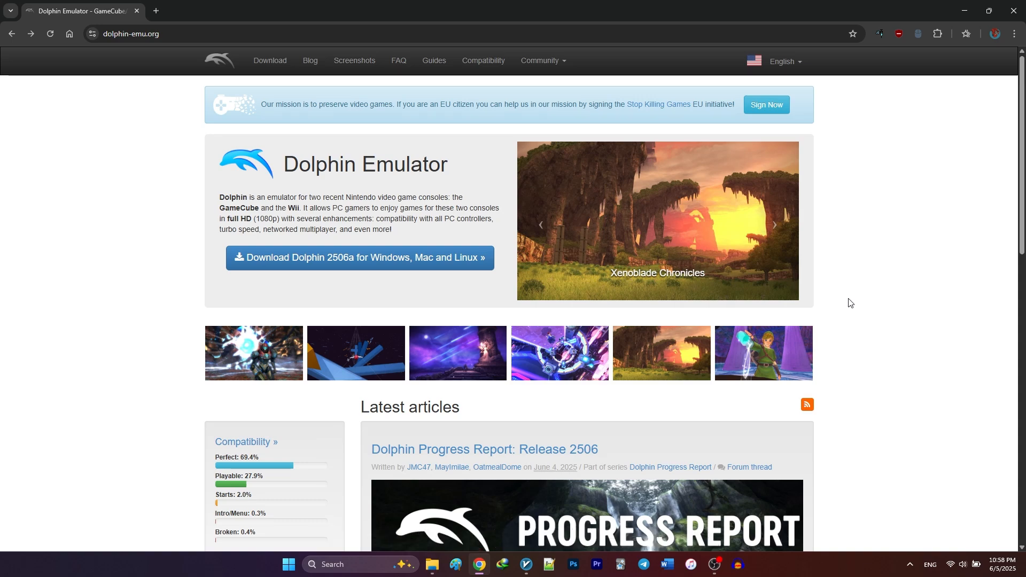
Download the Dolphin 2506a Windows x64 archive from dolphin-emu.org.
{"action": "left_click", "coordinate": [463, 257]}
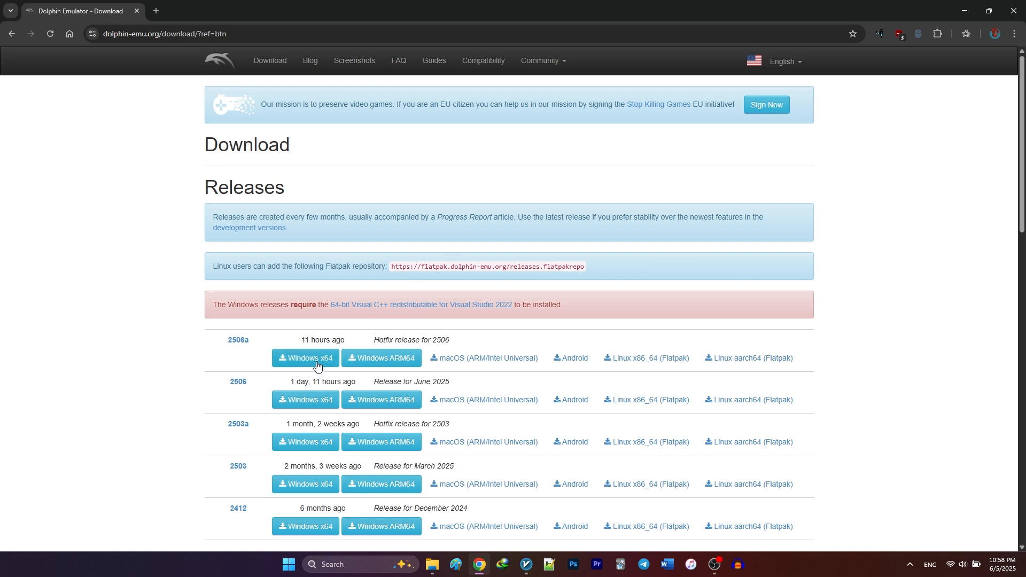
{"action": "left_click", "coordinate": [305, 358]}
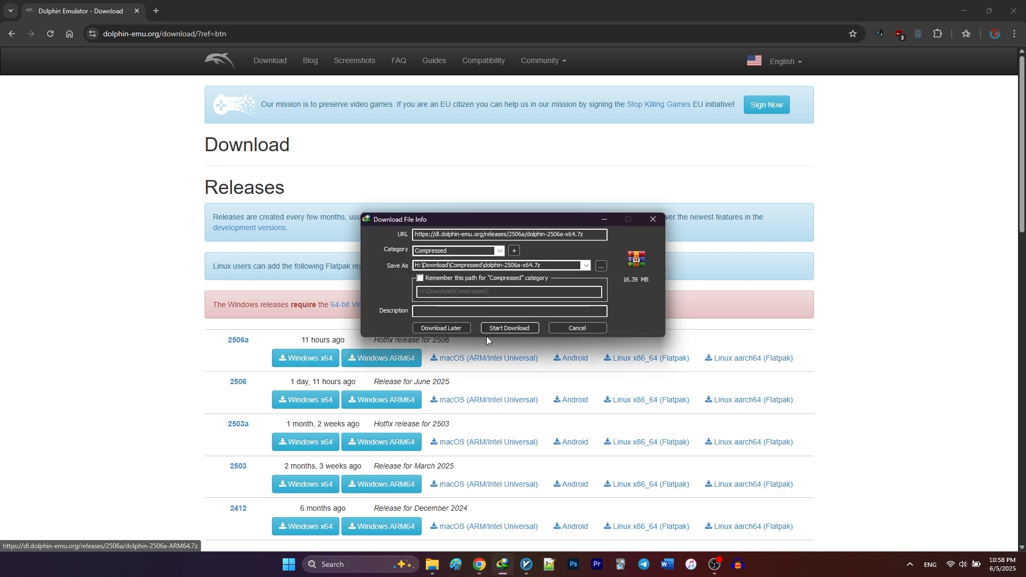
{"action": "left_click", "coordinate": [509, 328]}
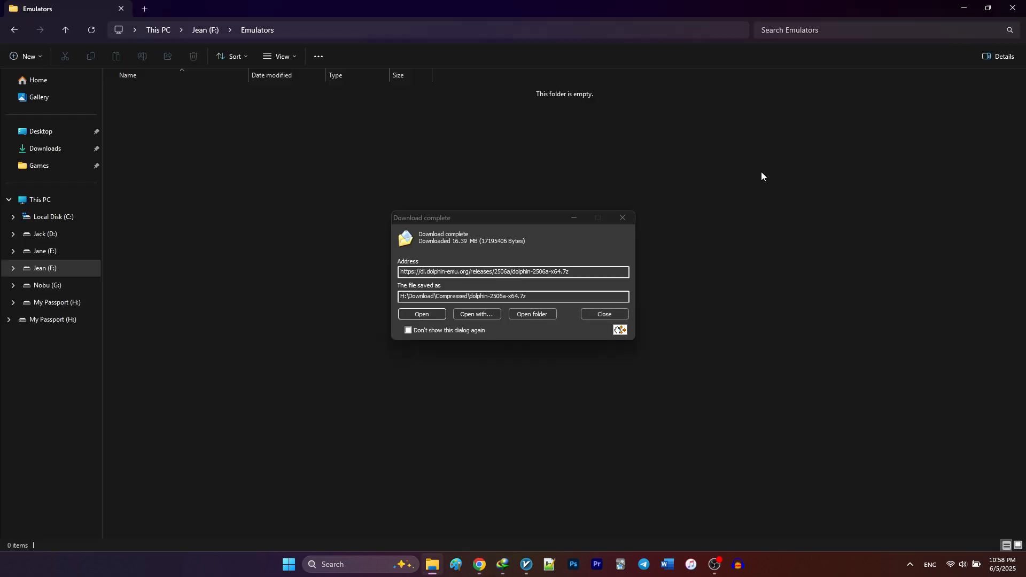
Extract the Dolphin-x64 folder from the downloaded .7z into the Emulators folder.
{"action": "left_click", "coordinate": [409, 316]}
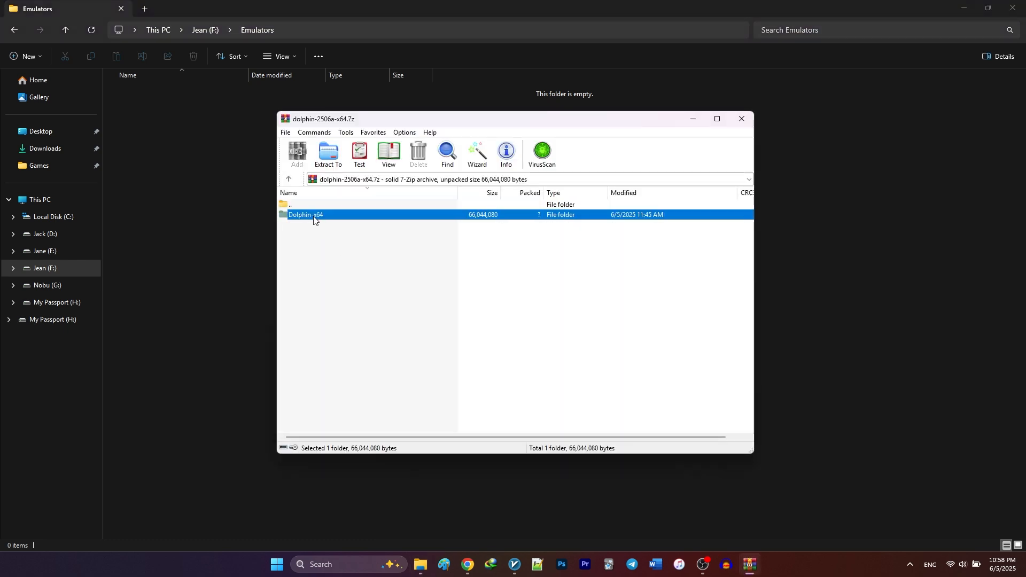
{"action": "left_click_drag", "start_coordinate": [320, 217], "coordinate": [185, 292]}
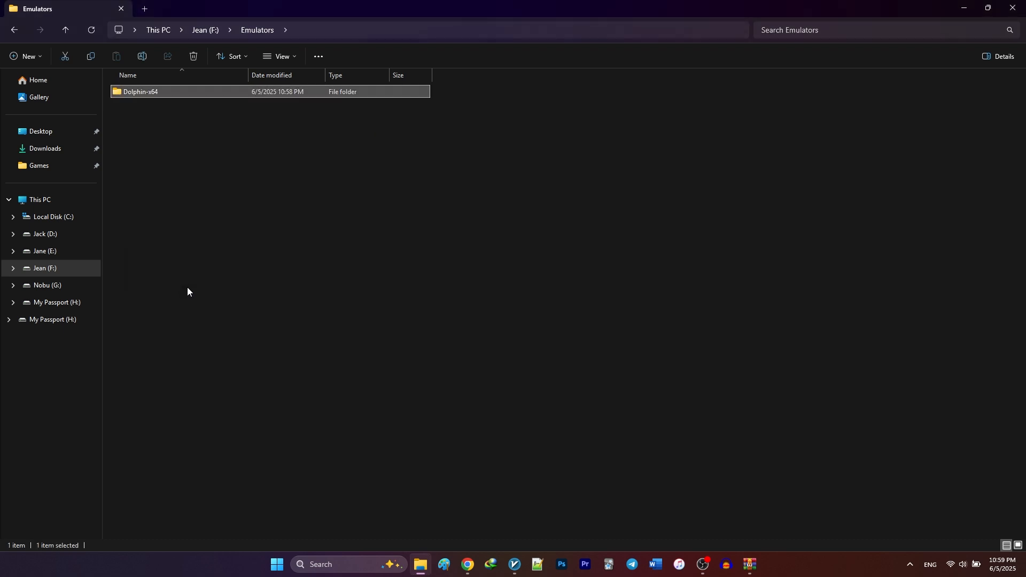
Create an empty portable.txt inside Dolphin-x64 and launch Dolphin.exe.
{"action": "double_click", "coordinate": [151, 93]}
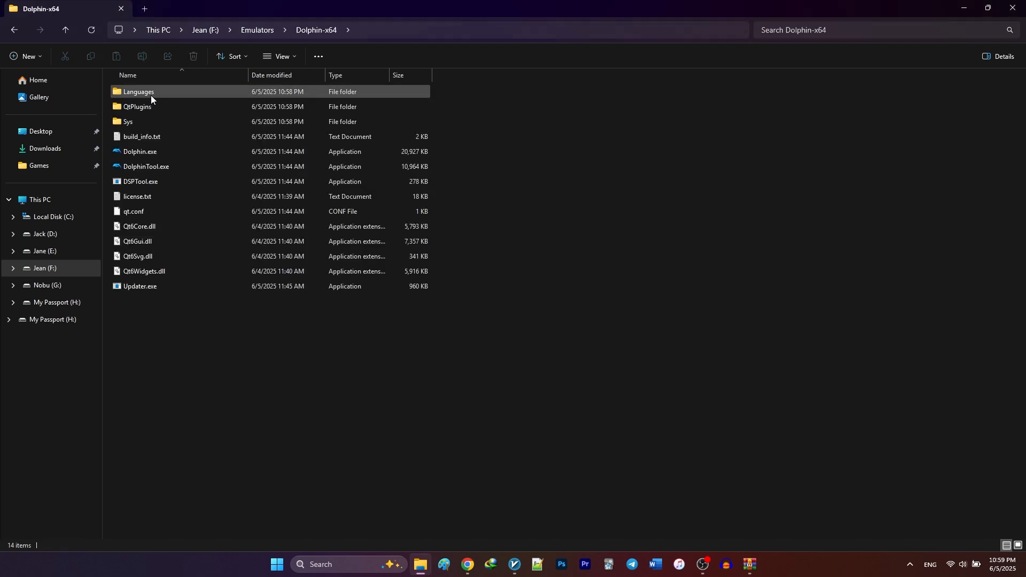
{"action": "right_click", "coordinate": [167, 327]}
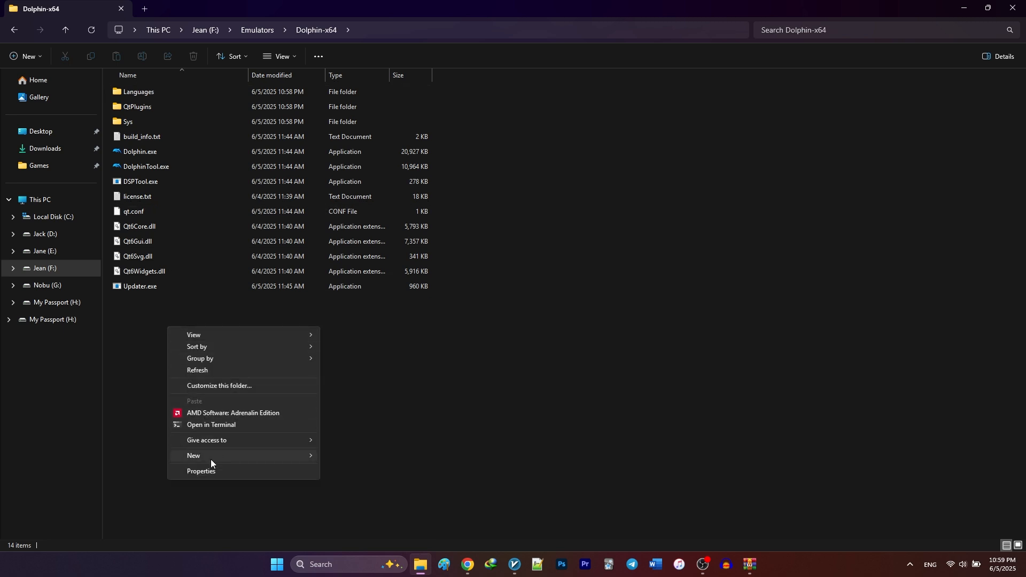
{"action": "mouse_move", "coordinate": [194, 456]}
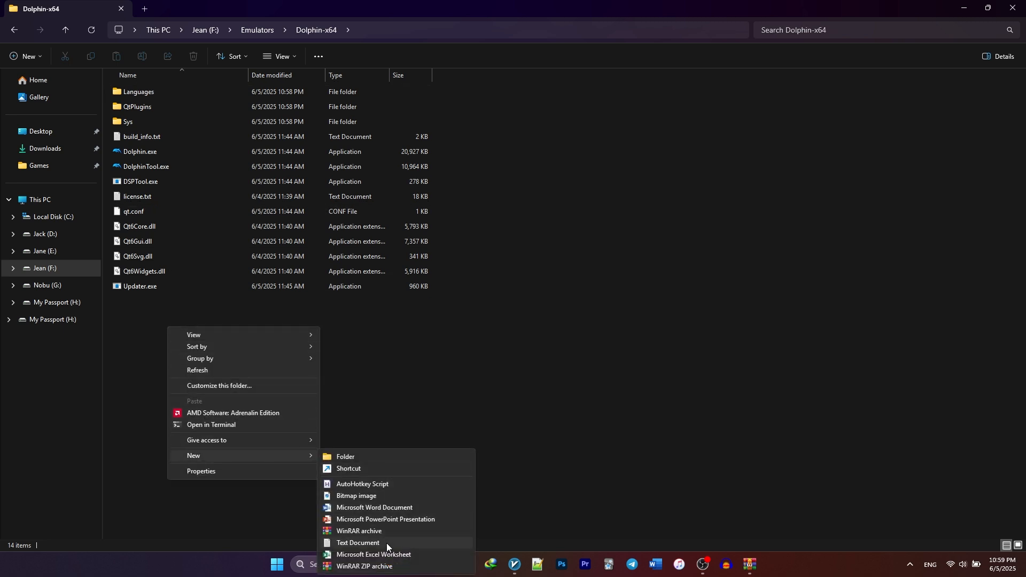
{"action": "left_click", "coordinate": [386, 543]}
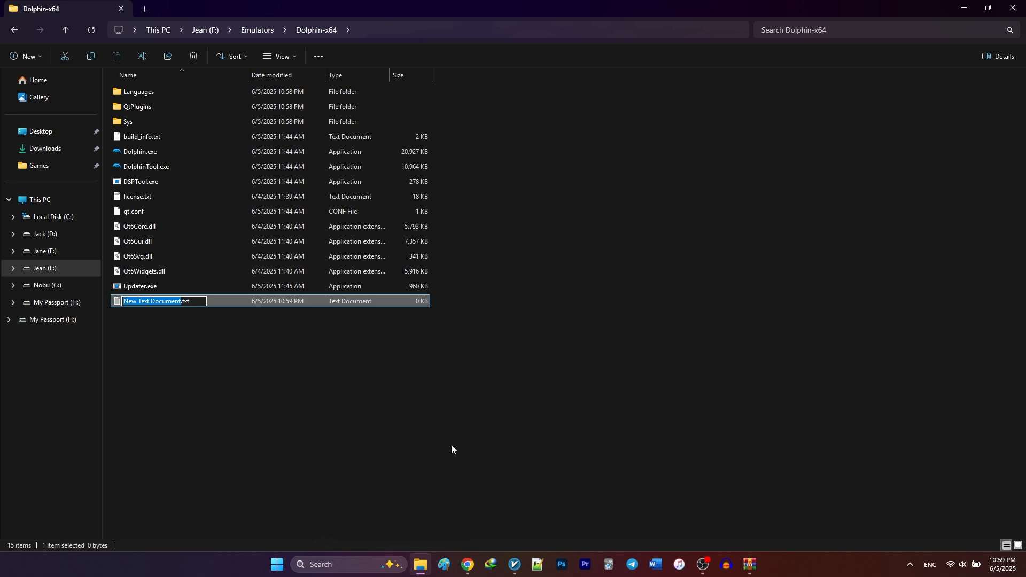
{"action": "type", "text": "portable"}
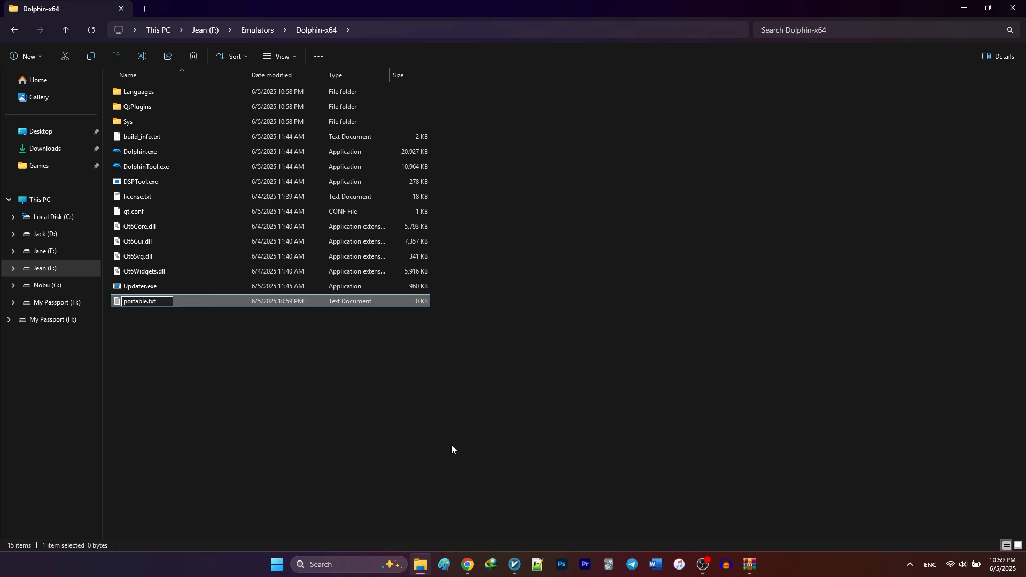
{"action": "key", "text": "Return"}
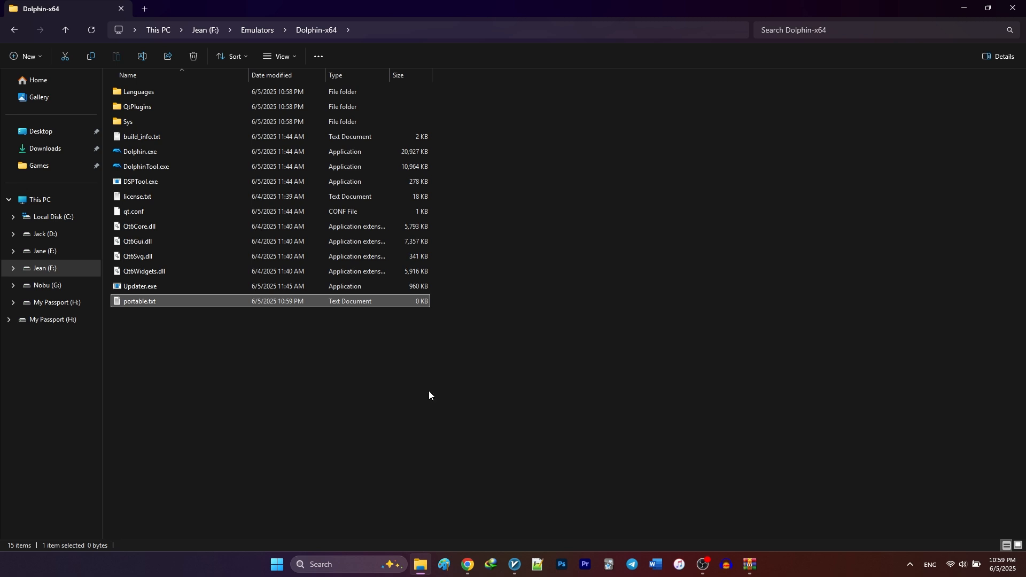
{"action": "double_click", "coordinate": [201, 152]}
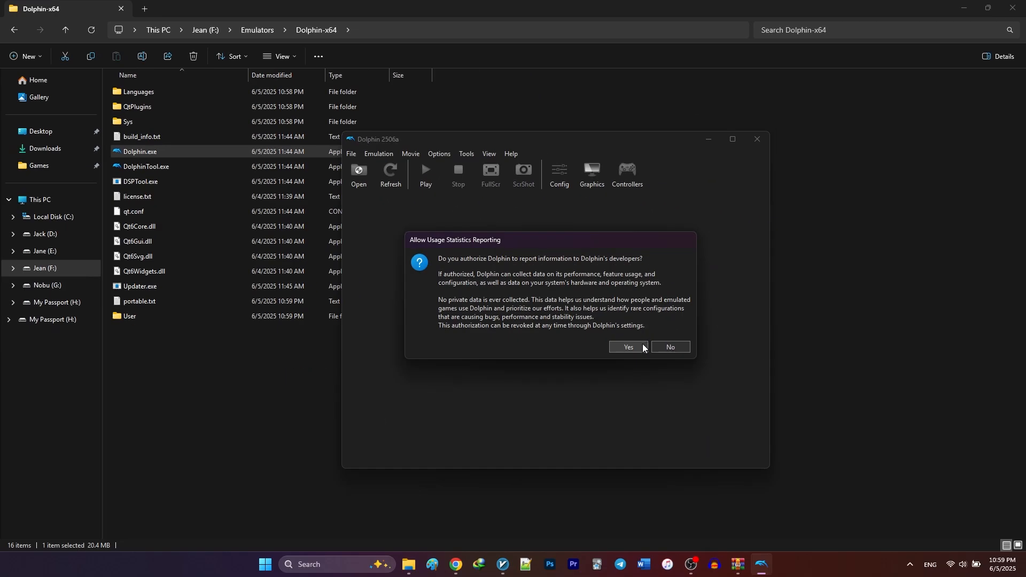
Accept usage statistics and select Games > Gamecube and Wii as the games directory.
{"action": "left_click", "coordinate": [636, 347]}
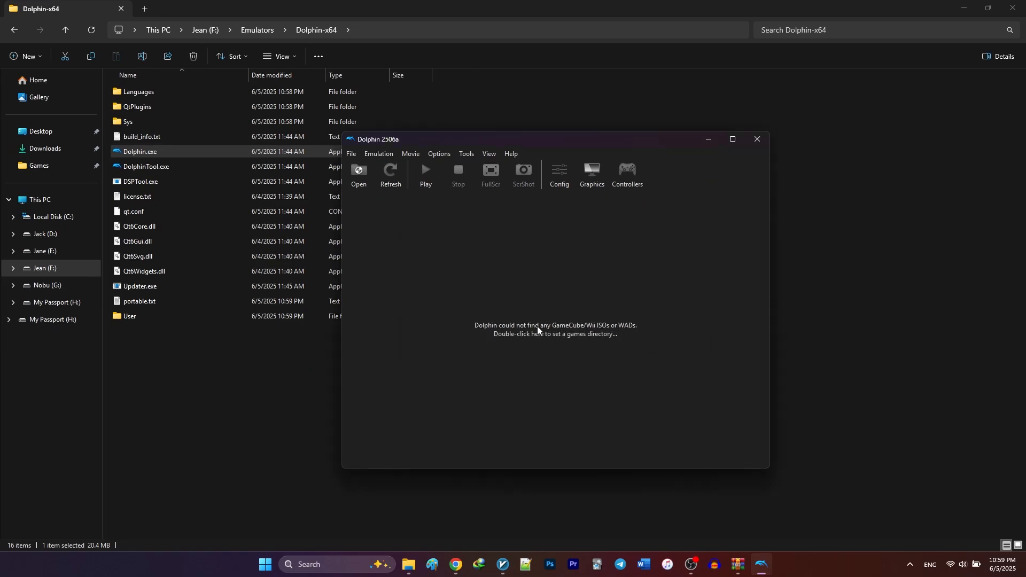
{"action": "left_click", "coordinate": [731, 141]}
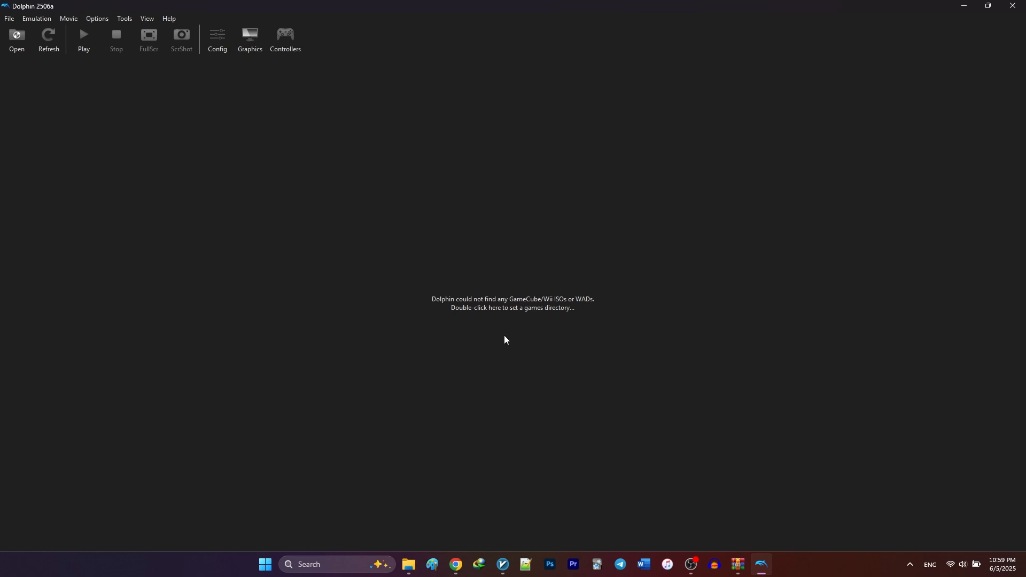
{"action": "double_click", "coordinate": [507, 312]}
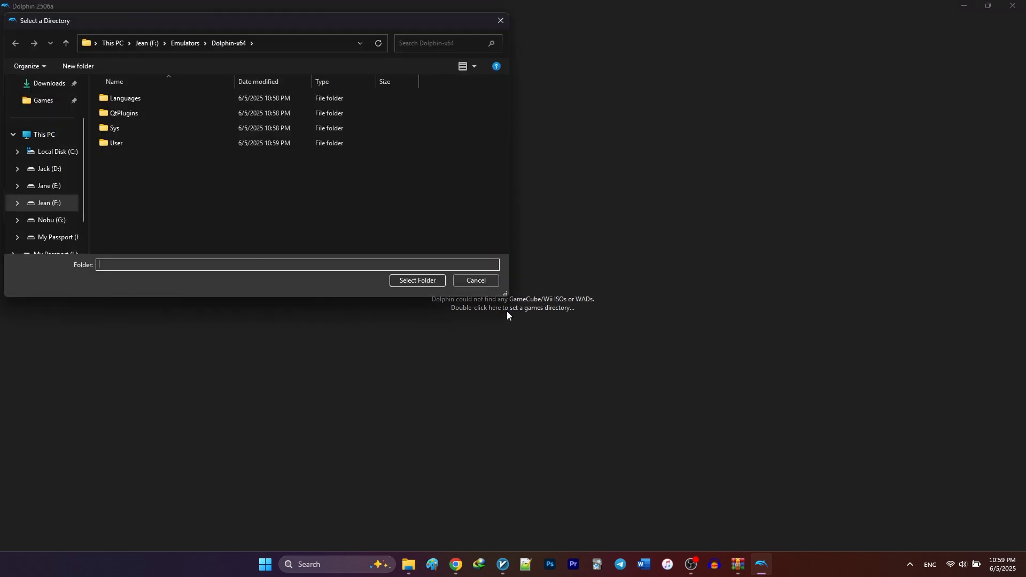
{"action": "scroll", "coordinate": [51, 217], "scroll_direction": "up", "scroll_amount": 3}
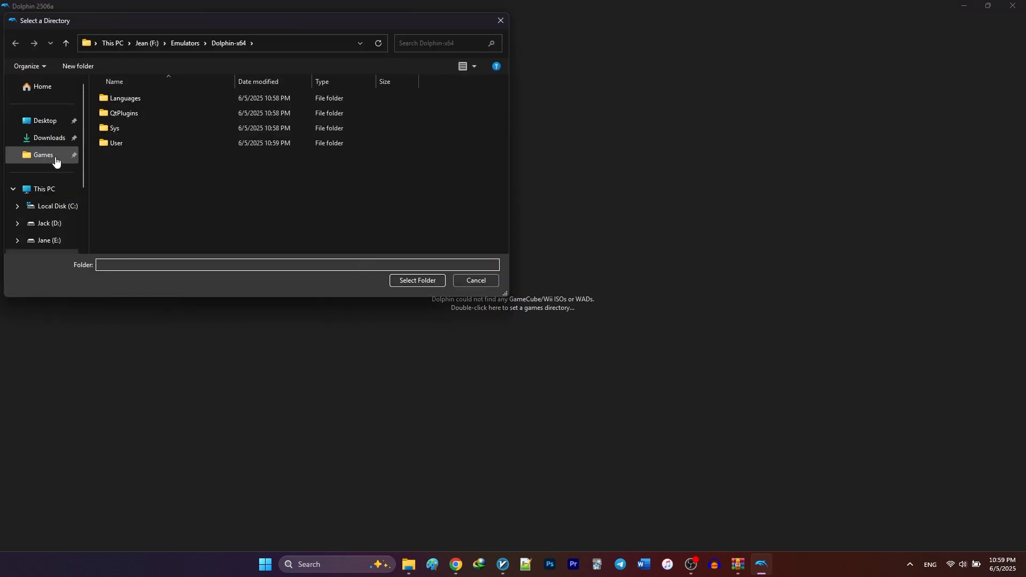
{"action": "left_click", "coordinate": [56, 157]}
{"action": "double_click", "coordinate": [180, 115]}
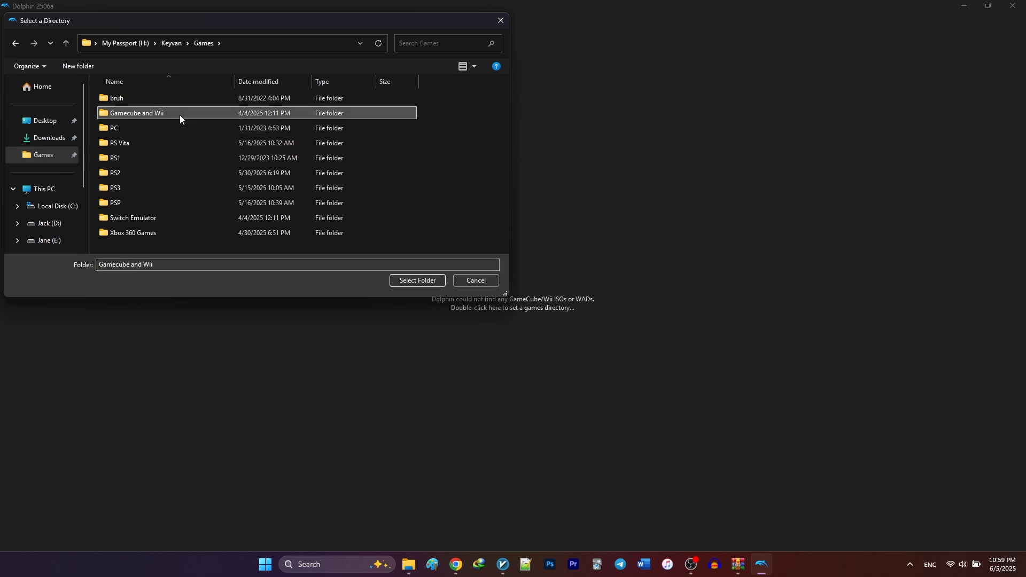
{"action": "left_click", "coordinate": [417, 280]}
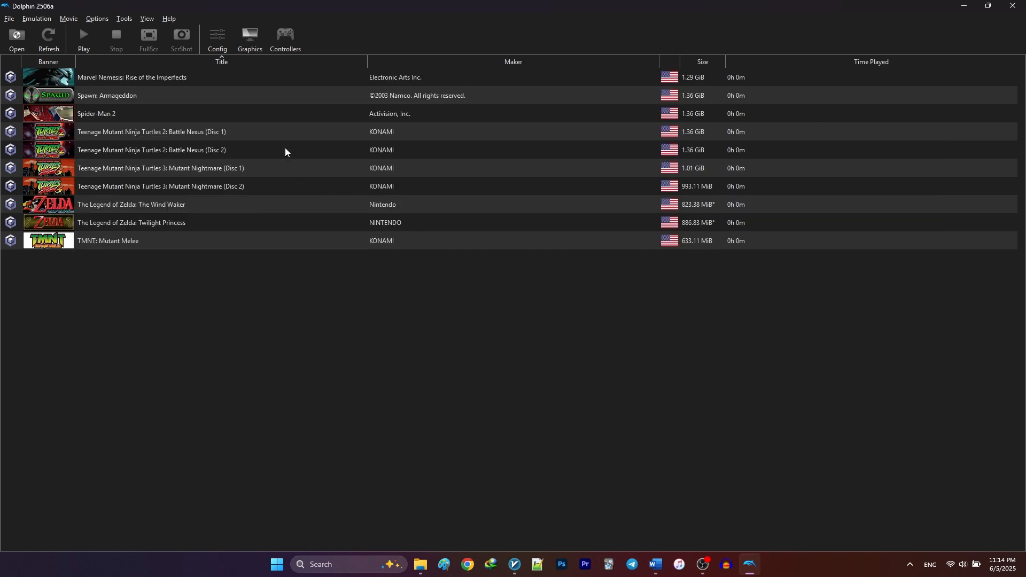
Enable Download Game Covers from GameTDB.com in the Interface settings.
{"action": "left_click", "coordinate": [218, 38]}
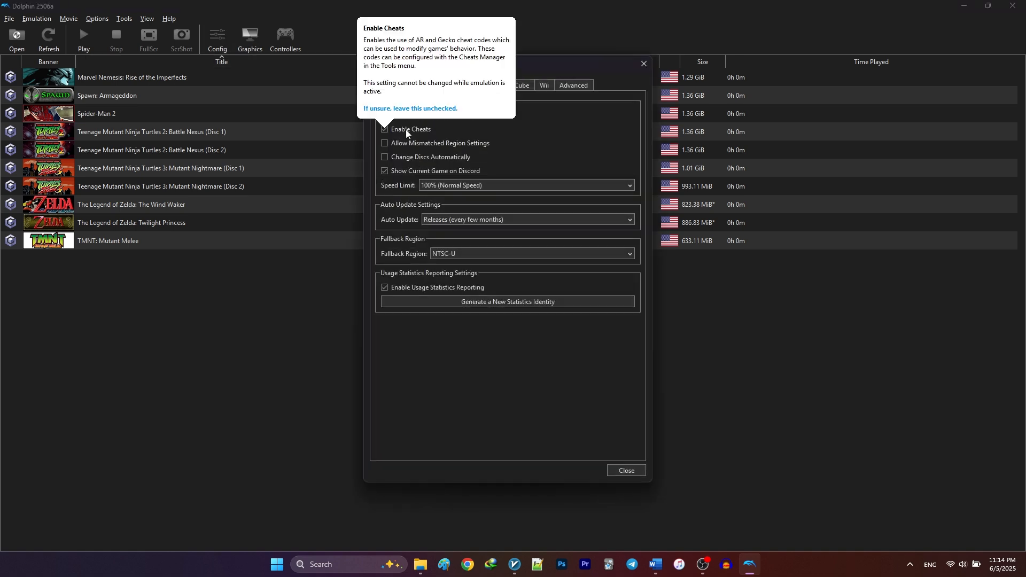
{"action": "left_click", "coordinate": [420, 85]}
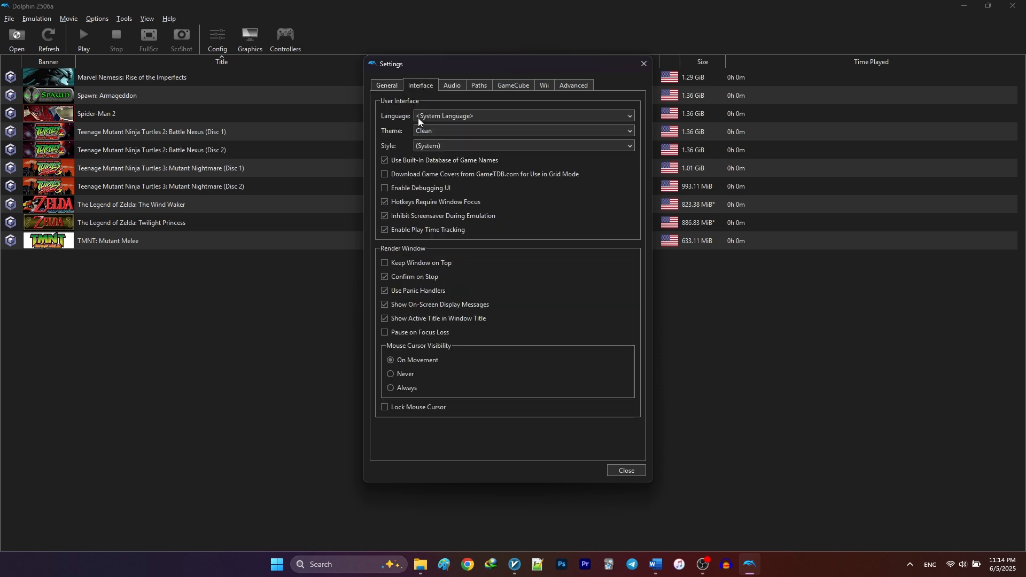
{"action": "left_click", "coordinate": [441, 173]}
{"action": "left_click", "coordinate": [625, 471]}
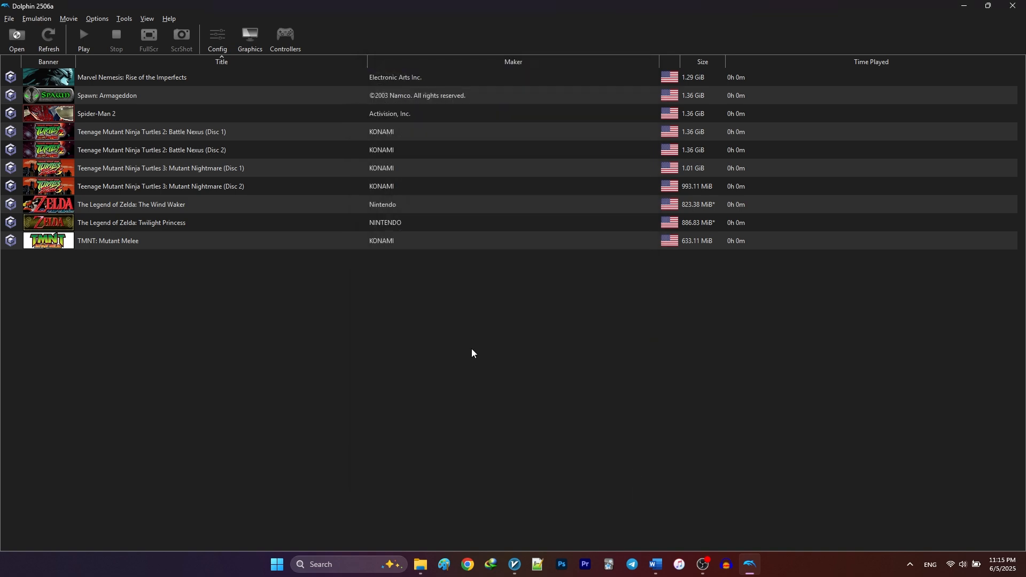
Switch the game library to Grid View of cover art.
{"action": "left_click", "coordinate": [147, 19]}
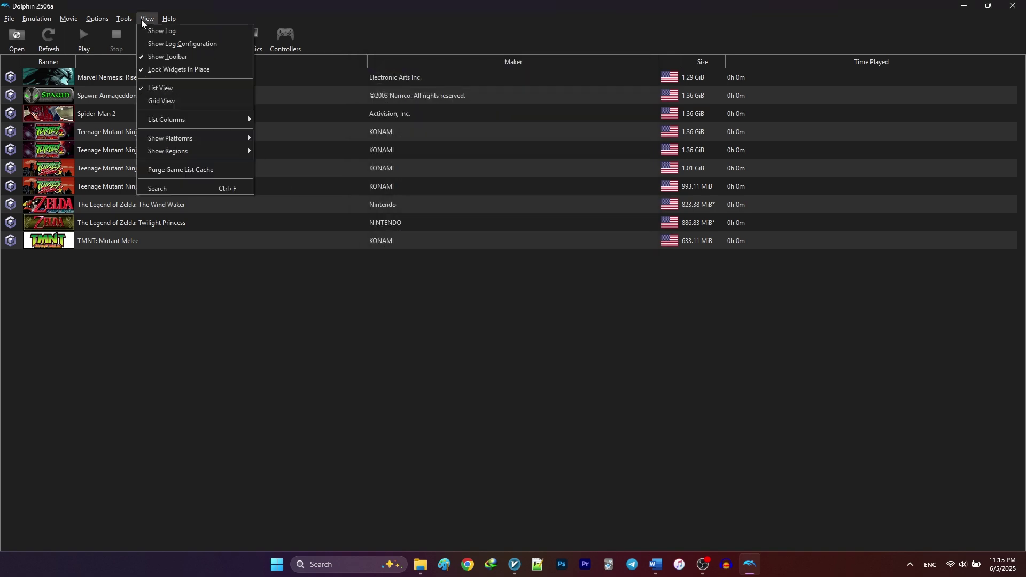
{"action": "left_click", "coordinate": [164, 99]}
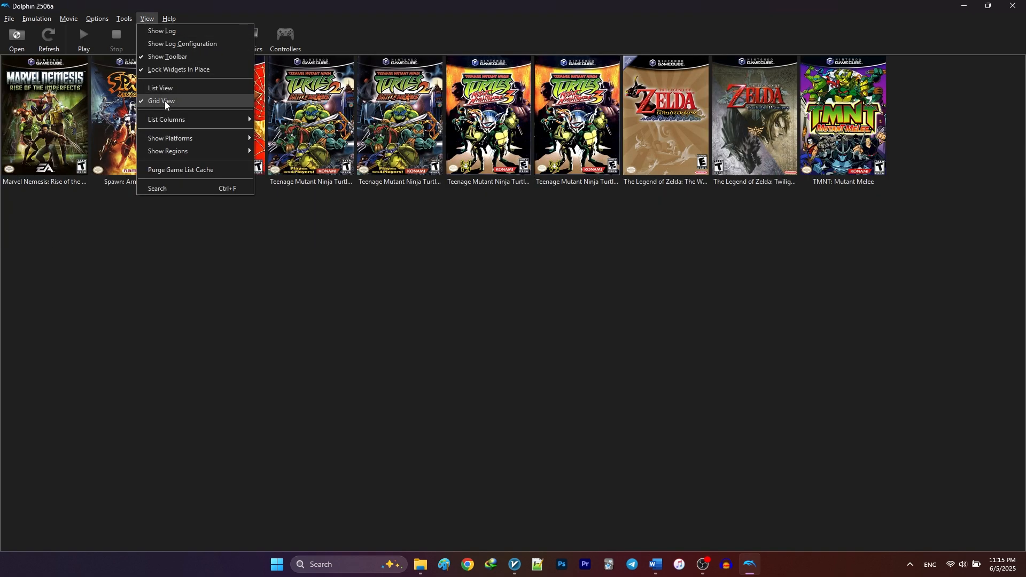
{"action": "left_click", "coordinate": [465, 259]}
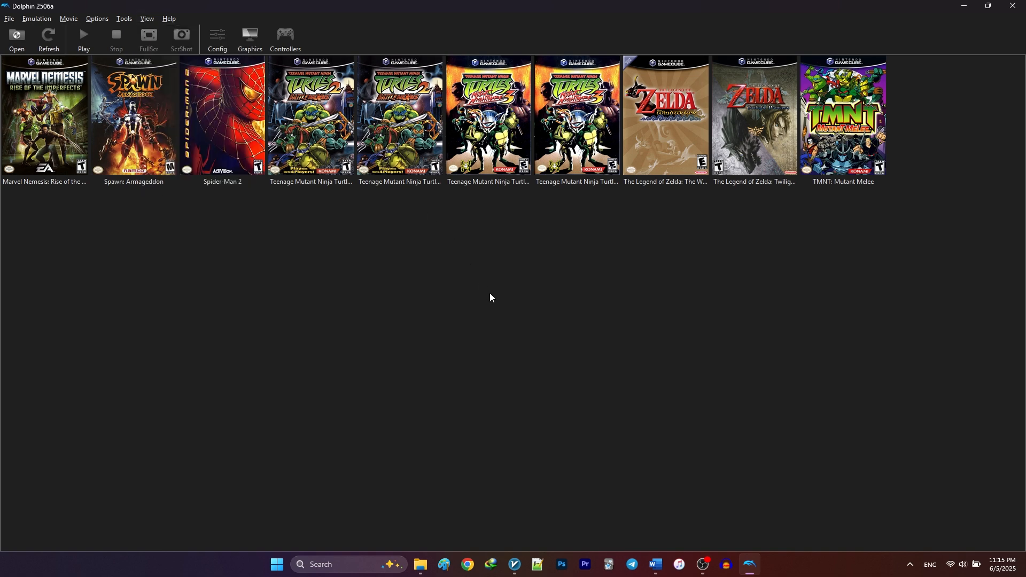
Set the graphics backend to Vulkan with Force 16:9 aspect ratio.
{"action": "left_click", "coordinate": [250, 41]}
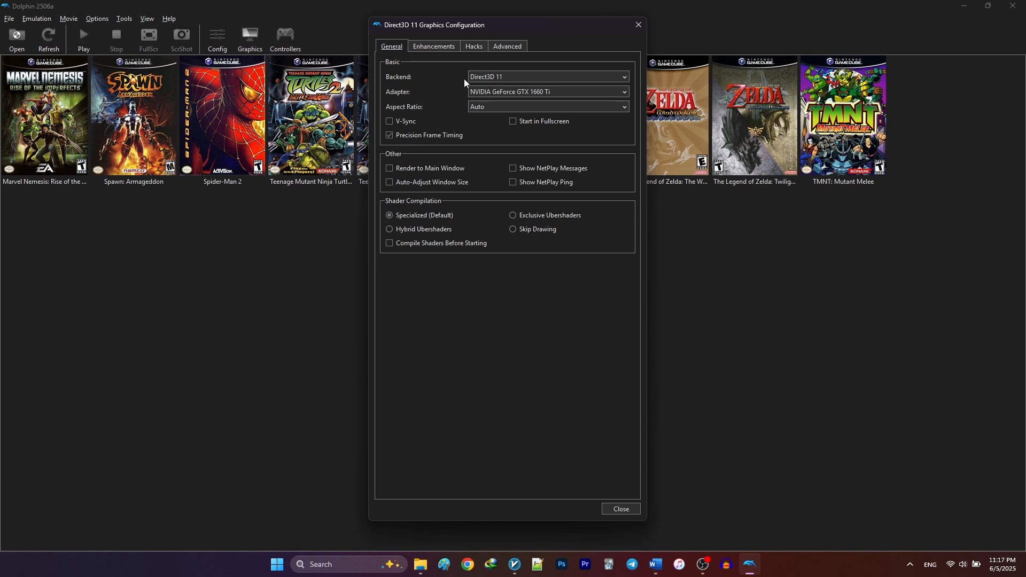
{"action": "left_click", "coordinate": [474, 79]}
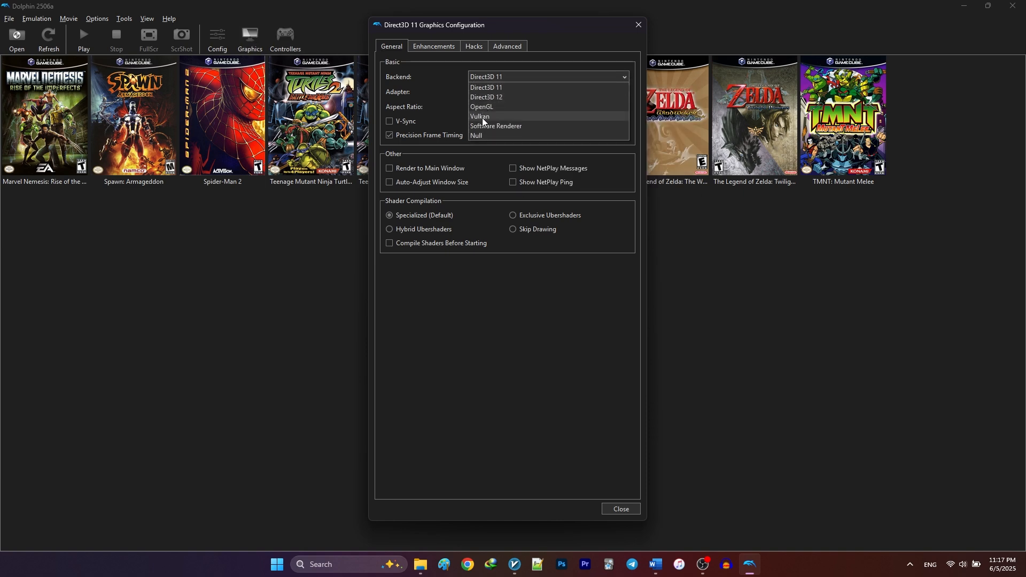
{"action": "left_click", "coordinate": [482, 118]}
{"action": "left_click", "coordinate": [488, 107]}
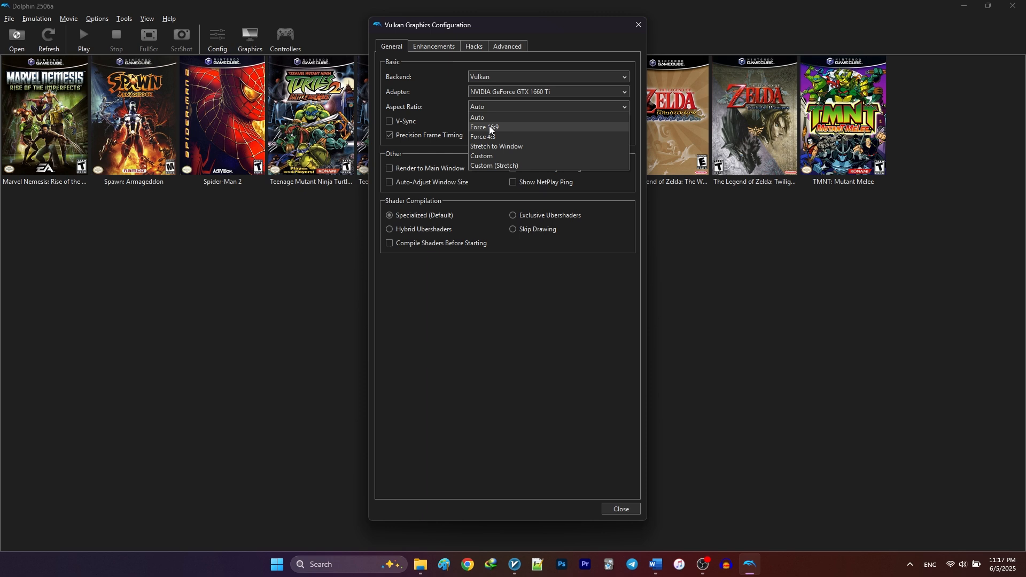
{"action": "left_click", "coordinate": [490, 126]}
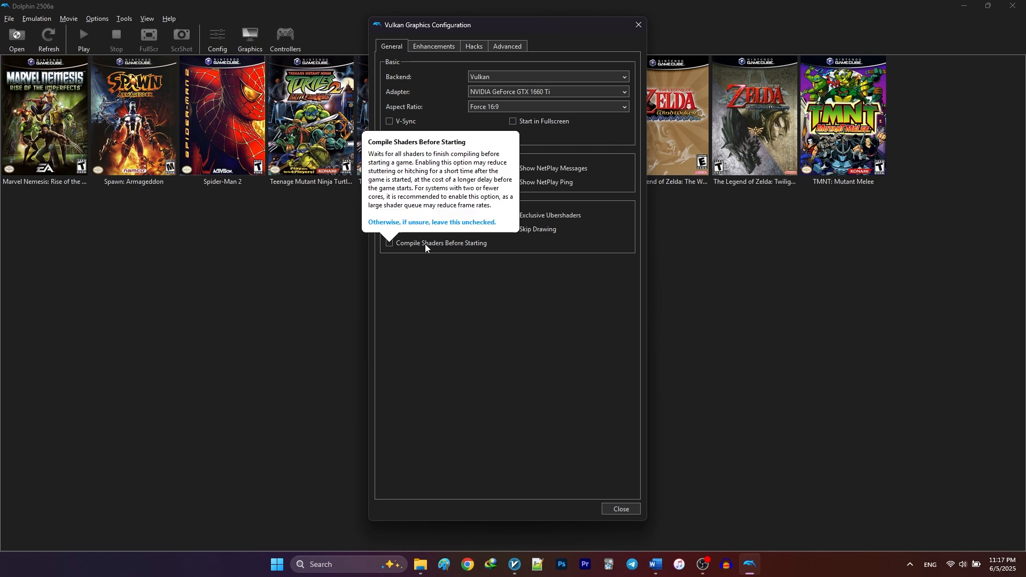
{"action": "left_click", "coordinate": [427, 49]}
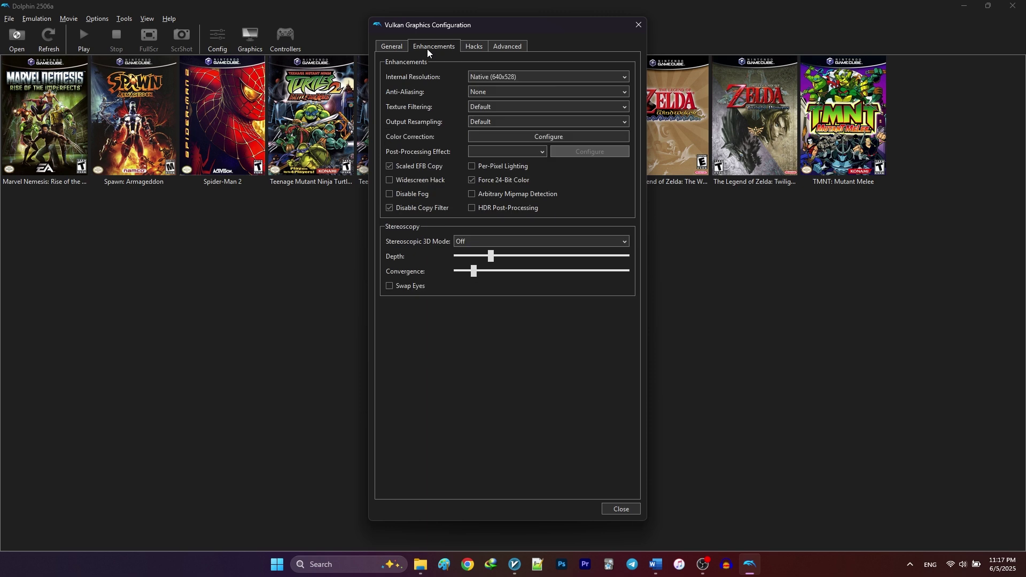
Set 3x native internal resolution, 8x SSAA anti-aliasing and 16x Anisotropic texture filtering.
{"action": "left_click", "coordinate": [483, 75]}
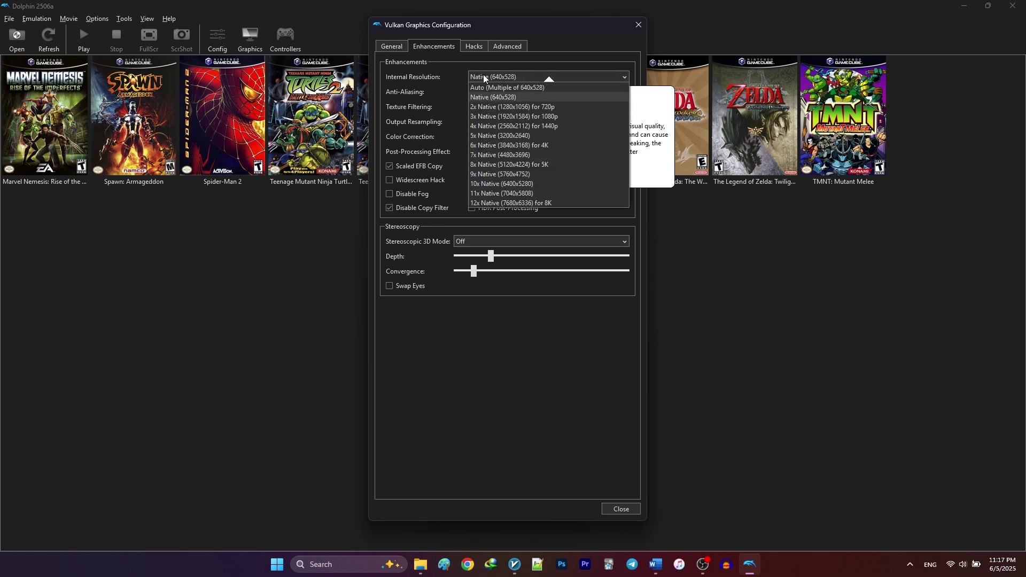
{"action": "left_click", "coordinate": [484, 115]}
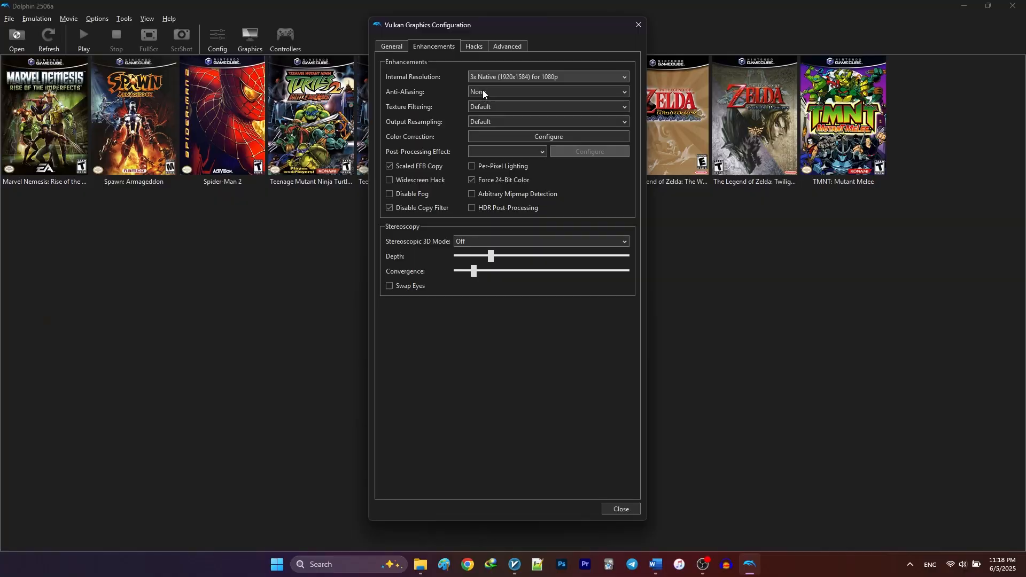
{"action": "left_click", "coordinate": [482, 94]}
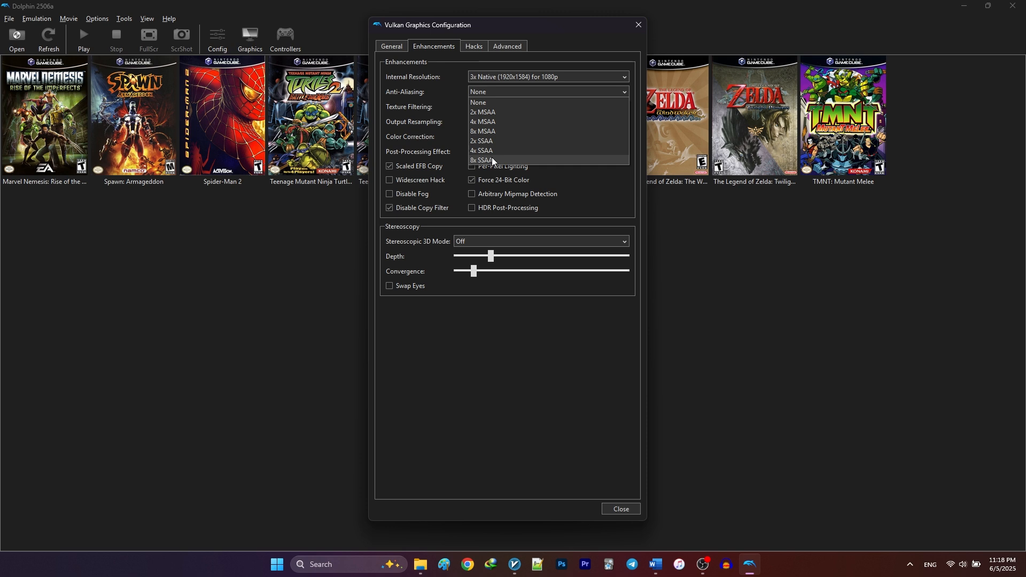
{"action": "left_click", "coordinate": [492, 159]}
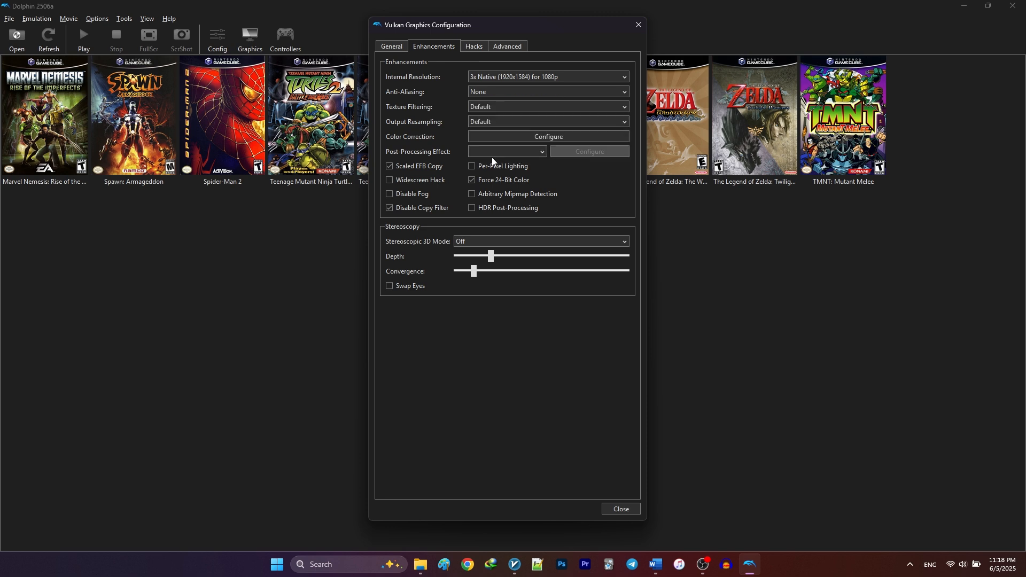
{"action": "left_click", "coordinate": [490, 109]}
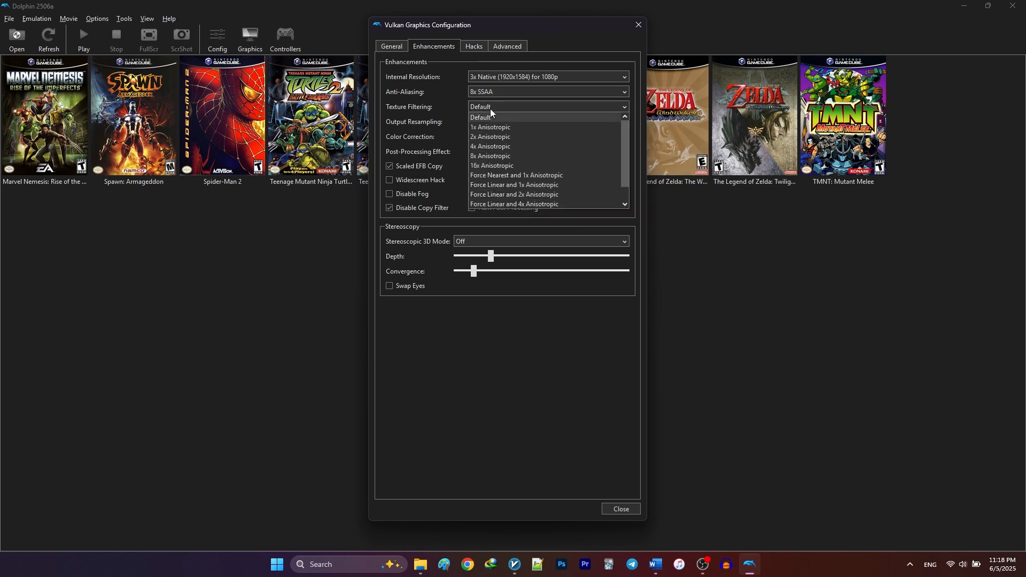
{"action": "left_click", "coordinate": [493, 164]}
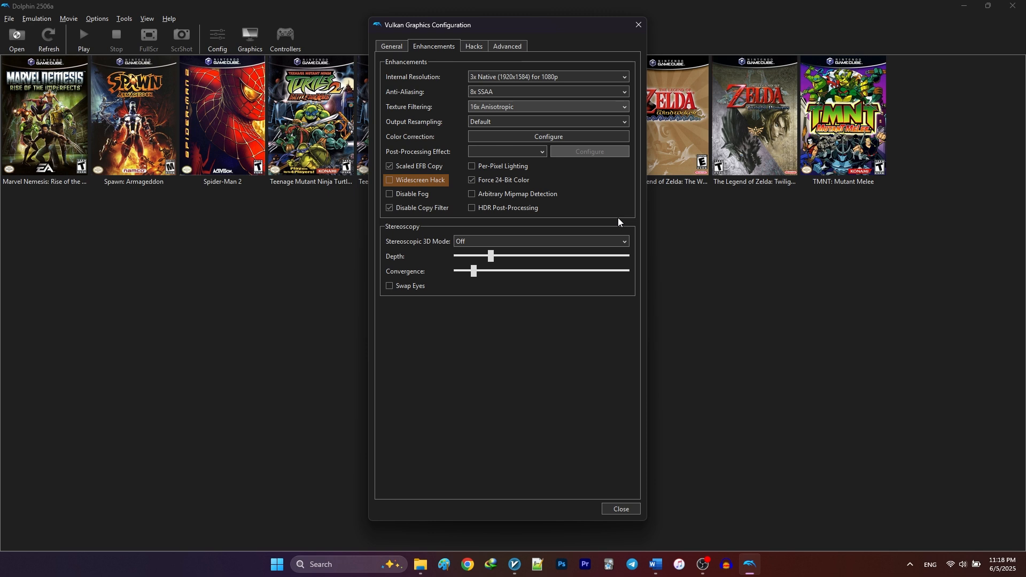
{"action": "left_click", "coordinate": [474, 46]}
Enable Show FPS, Show % Speed, Crop and Progressive Scan in Advanced graphics, then close.
{"action": "left_click", "coordinate": [504, 47]}
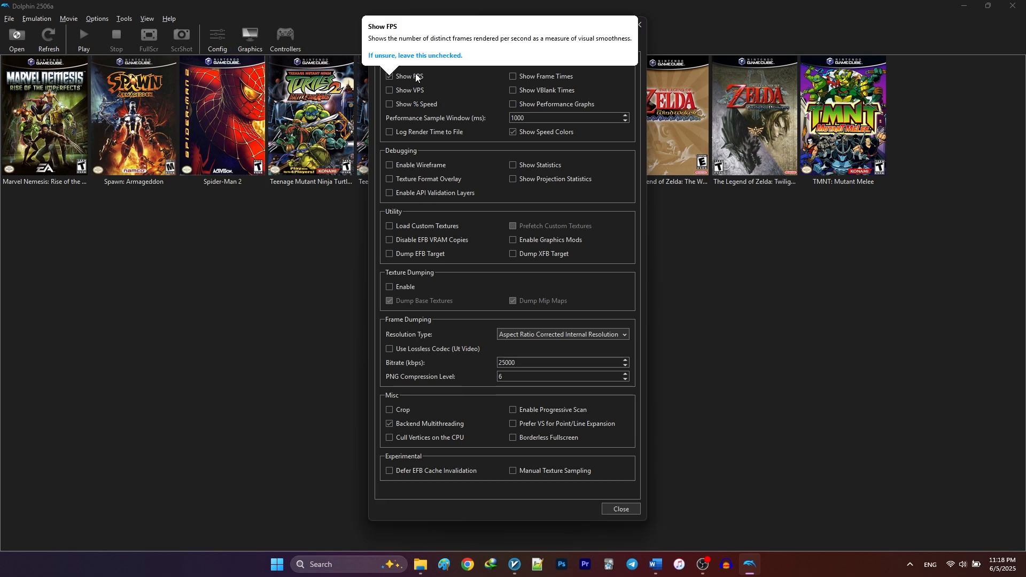
{"action": "left_click", "coordinate": [416, 75]}
{"action": "left_click", "coordinate": [417, 103]}
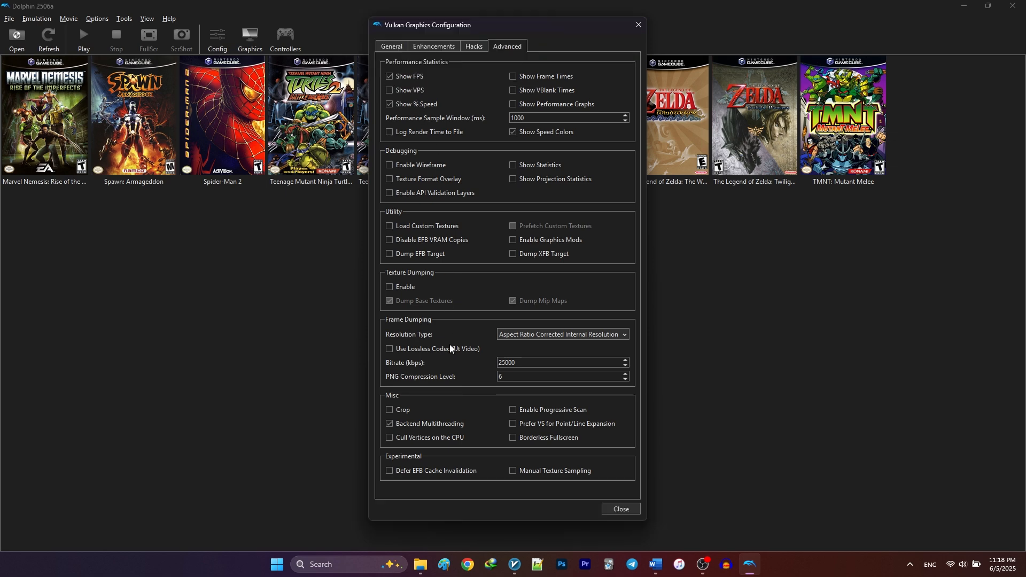
{"action": "left_click", "coordinate": [400, 411]}
{"action": "left_click", "coordinate": [521, 411]}
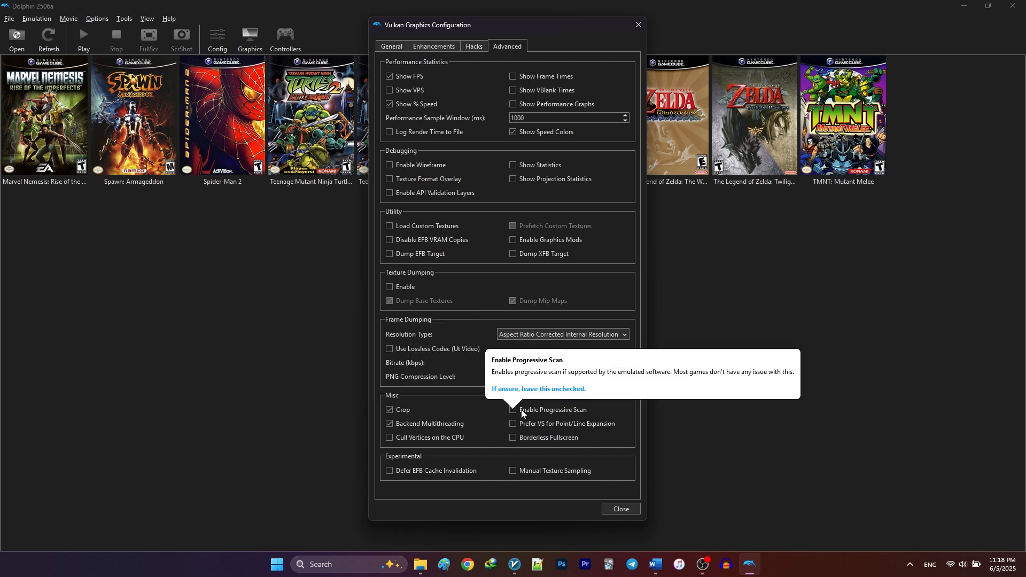
{"action": "left_click", "coordinate": [616, 510]}
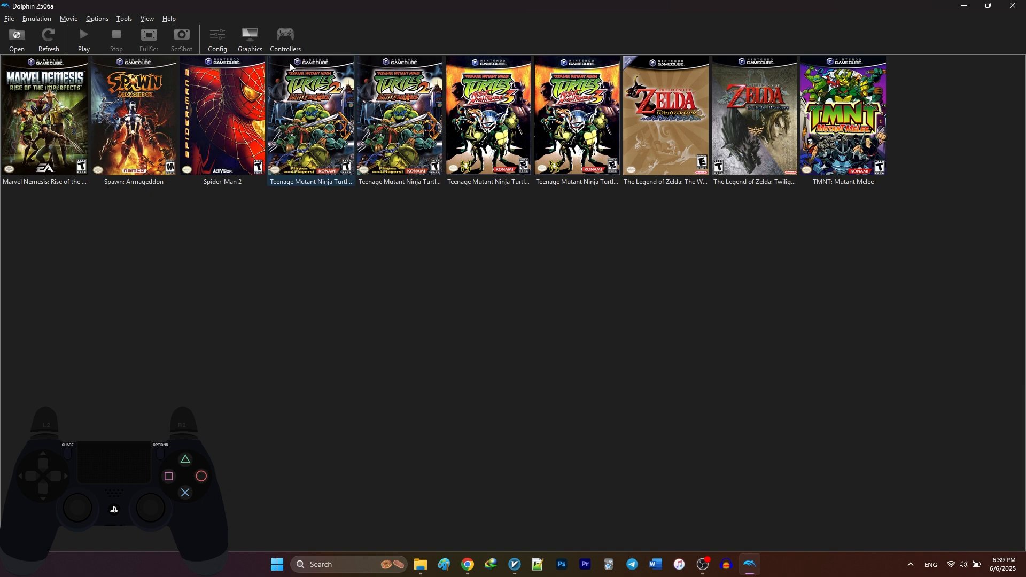
Select SDL/0/PS4 Controller as the device for the Port 1 GameCube controller.
{"action": "left_click", "coordinate": [285, 39]}
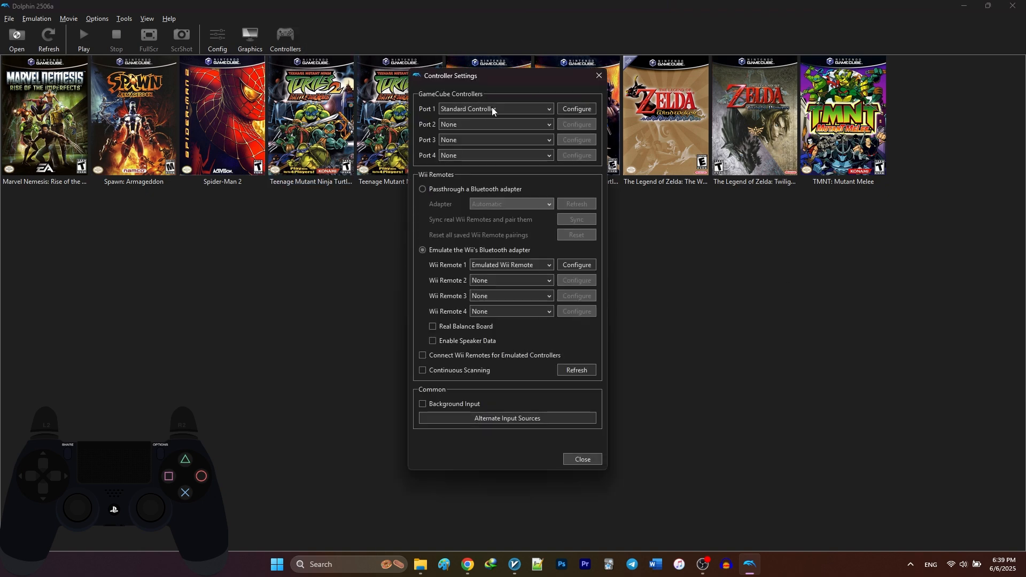
{"action": "left_click", "coordinate": [571, 109]}
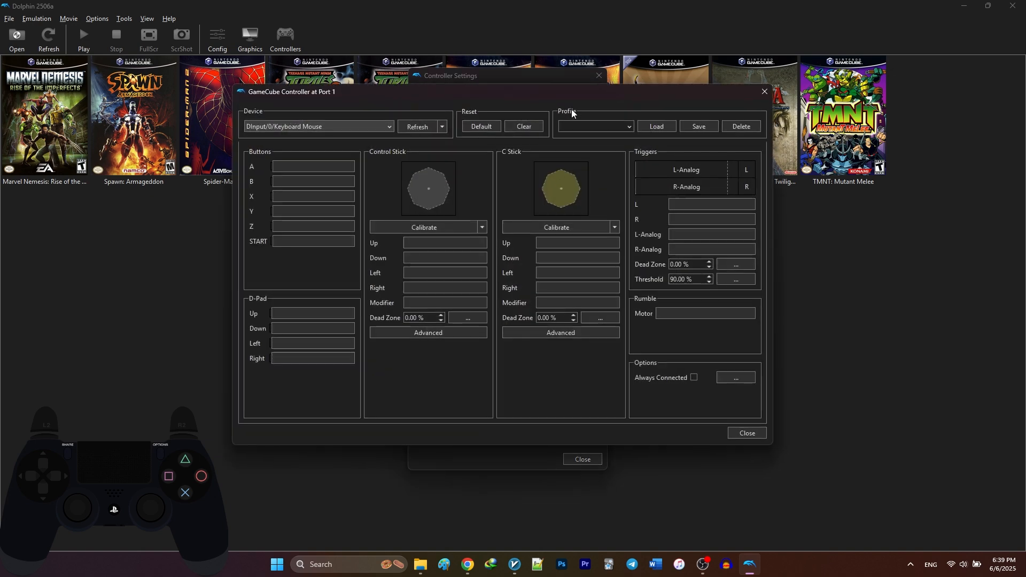
{"action": "left_click", "coordinate": [351, 128]}
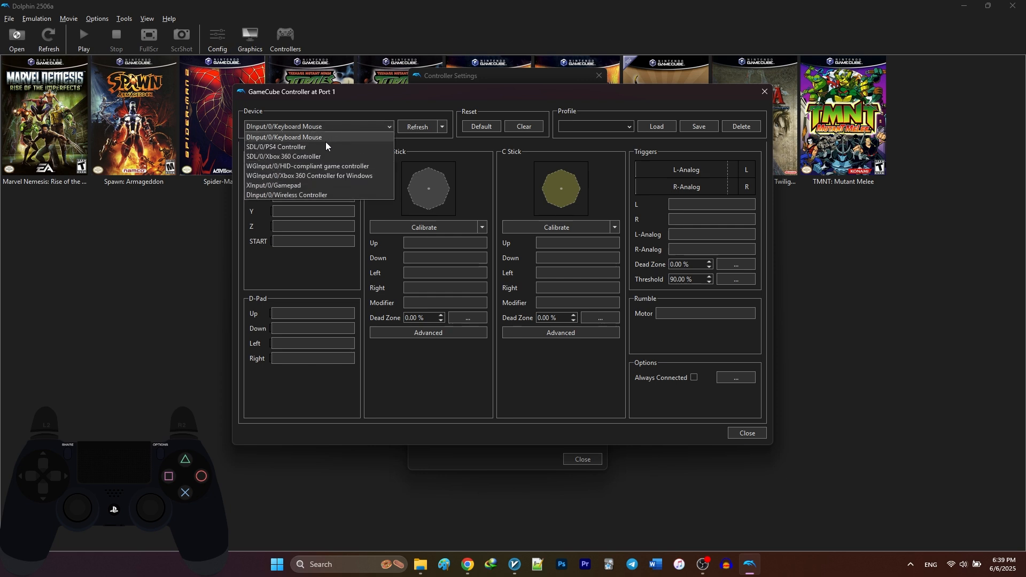
{"action": "left_click", "coordinate": [323, 146]}
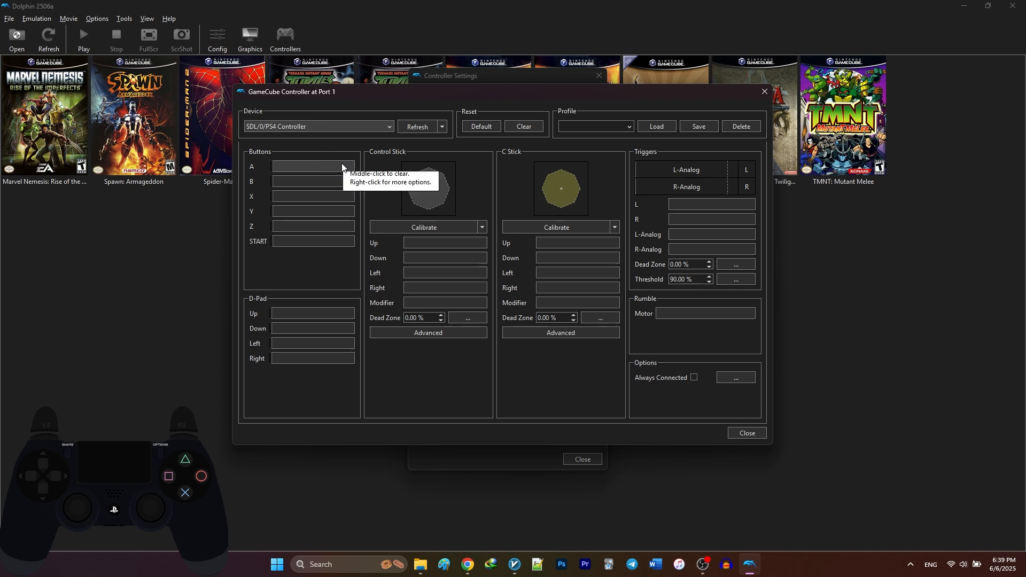
Map the A, B, X, Y, Z, START buttons and D-pad directions to the PS4 controller.
{"action": "left_click", "coordinate": [342, 163]}
{"action": "left_click", "coordinate": [341, 178]}
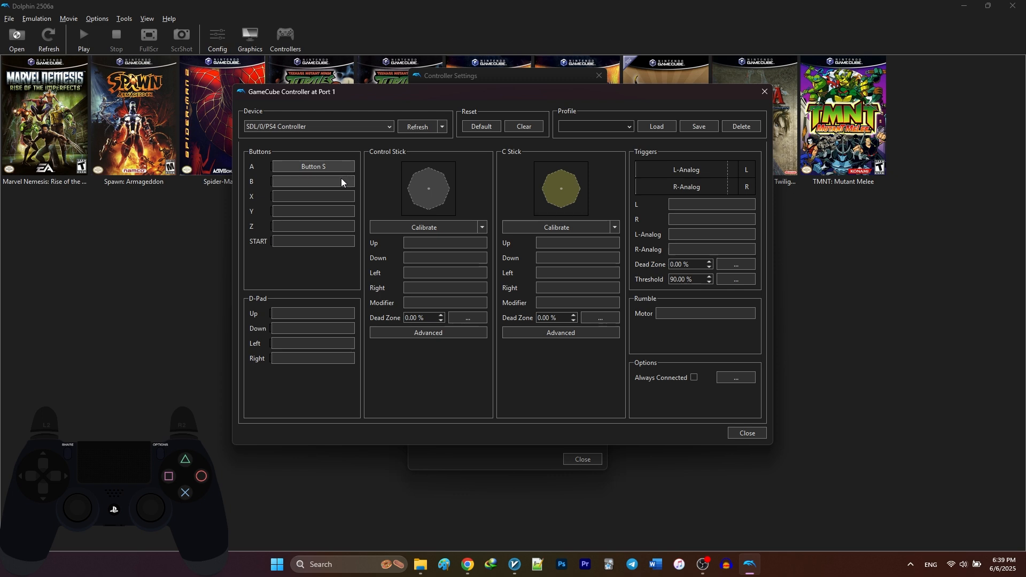
{"action": "left_click", "coordinate": [333, 197]}
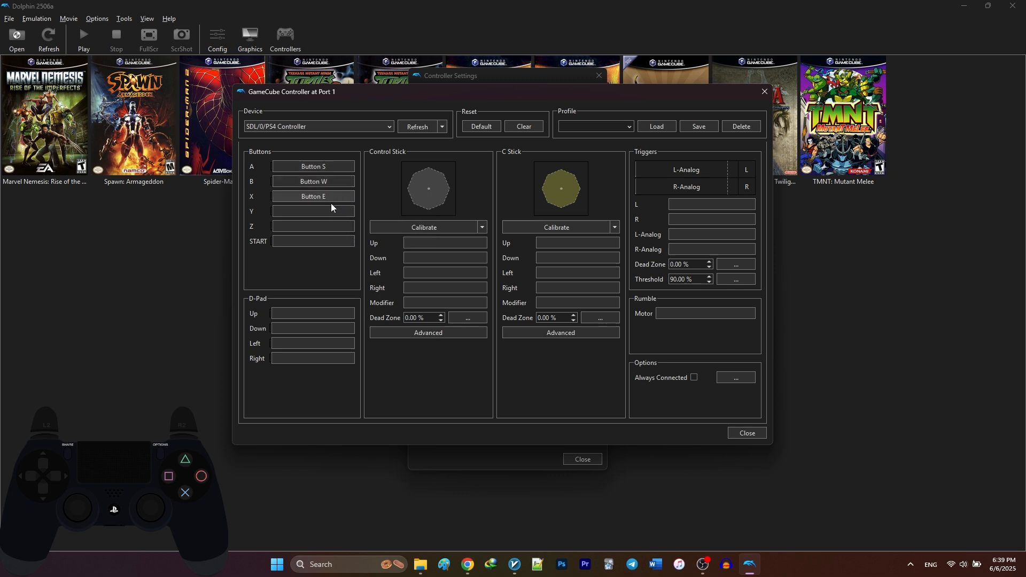
{"action": "left_click", "coordinate": [330, 212]}
{"action": "left_click", "coordinate": [313, 226]}
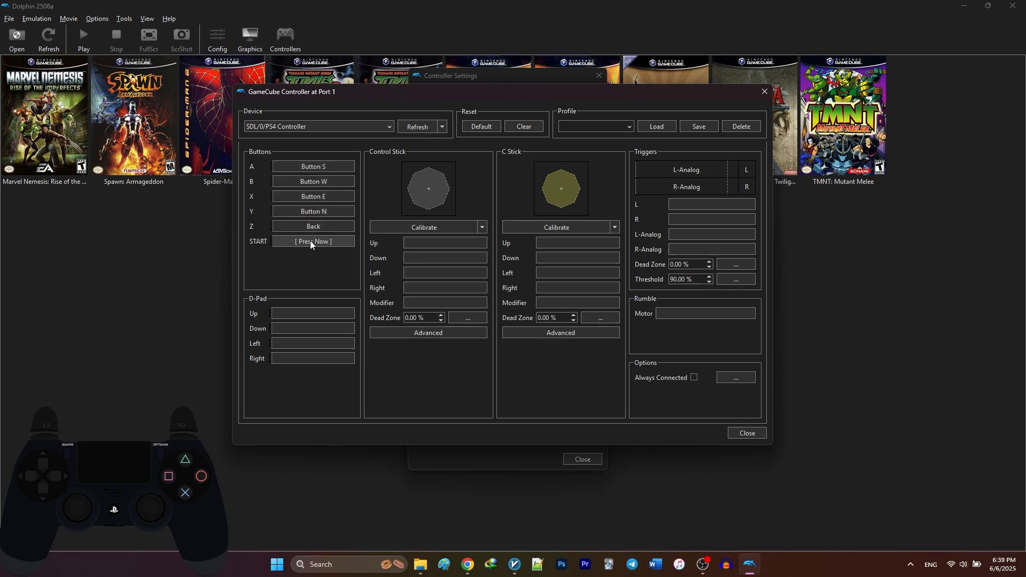
{"action": "left_click", "coordinate": [299, 314]}
{"action": "left_click", "coordinate": [309, 344]}
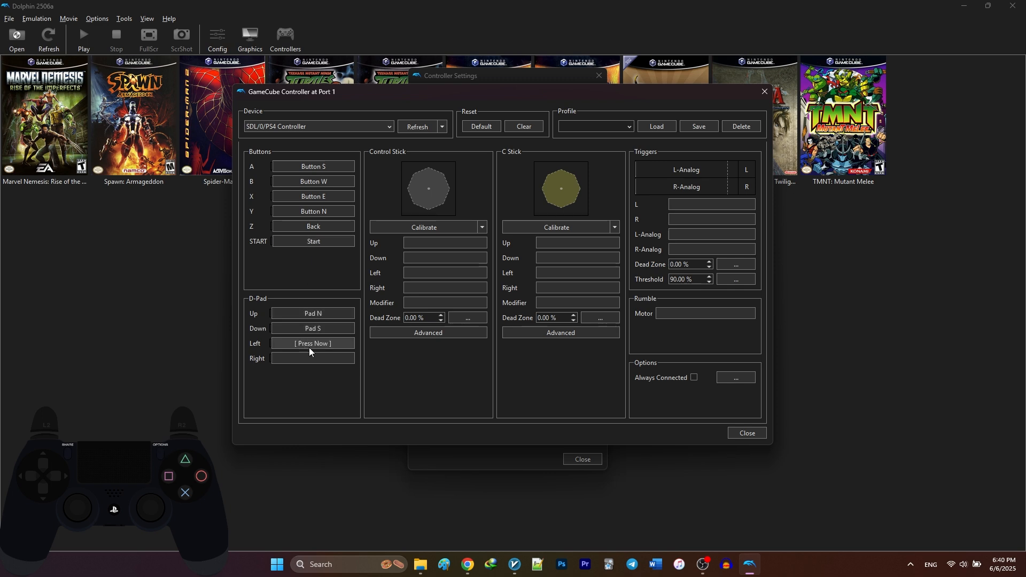
{"action": "left_click", "coordinate": [315, 358]}
{"action": "left_click", "coordinate": [446, 244]}
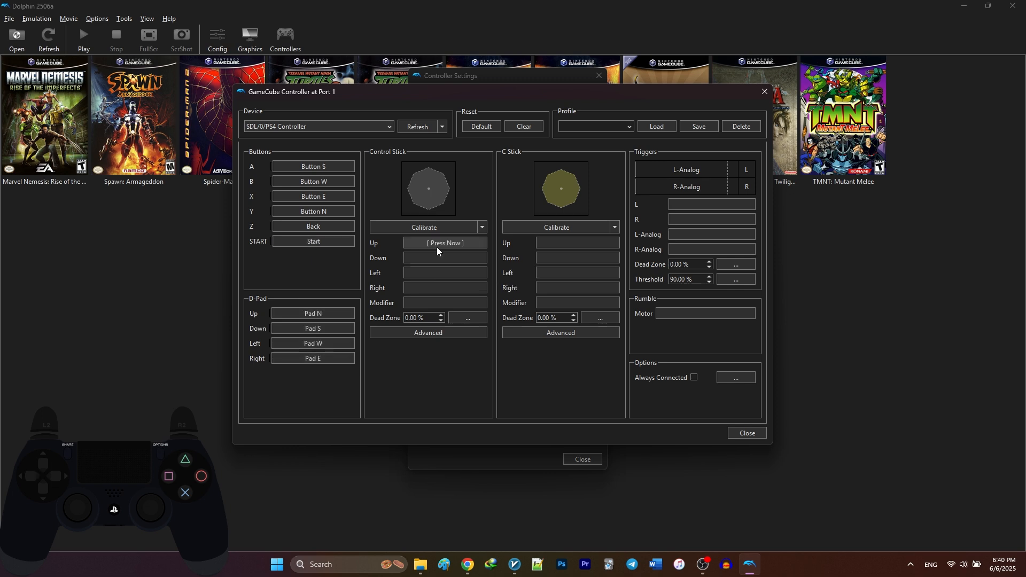
Map the Control Stick and C Stick directions with modifiers and the triggers to the PS4 controller.
{"action": "left_click", "coordinate": [436, 258]}
{"action": "left_click", "coordinate": [440, 288]}
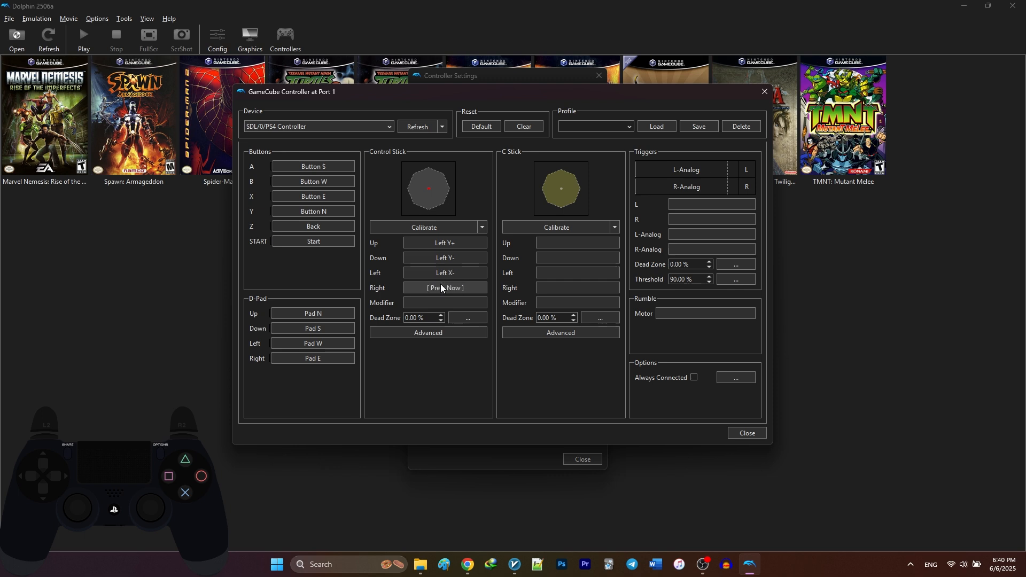
{"action": "left_click", "coordinate": [444, 303]}
{"action": "left_click", "coordinate": [541, 244]}
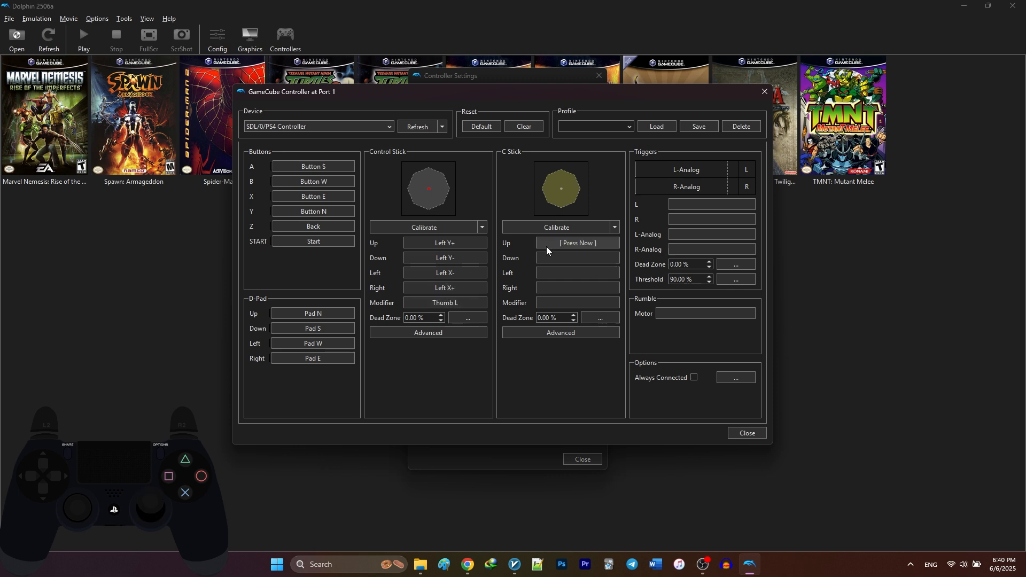
{"action": "left_click", "coordinate": [593, 258]}
{"action": "left_click", "coordinate": [574, 273]}
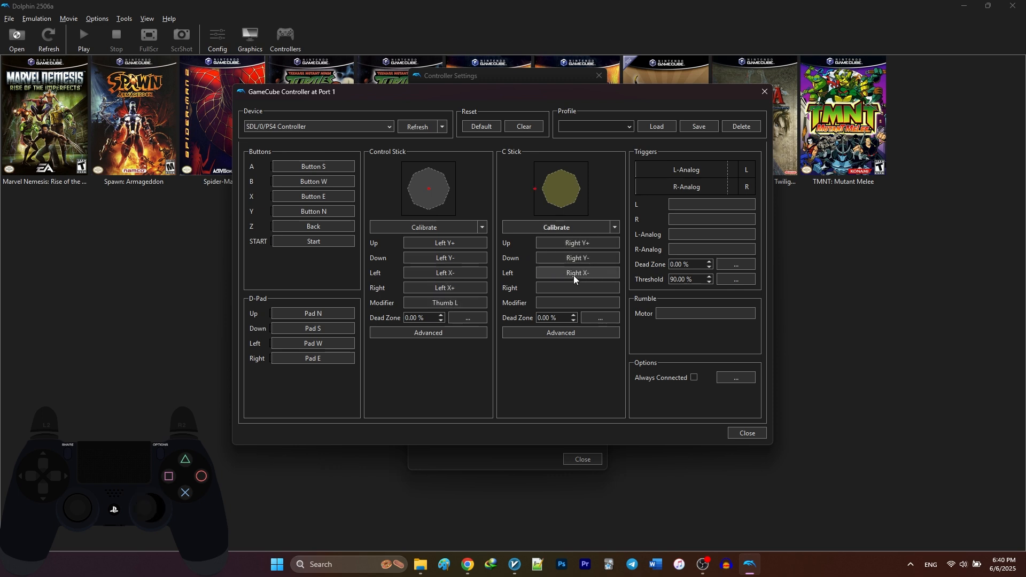
{"action": "left_click", "coordinate": [591, 289]}
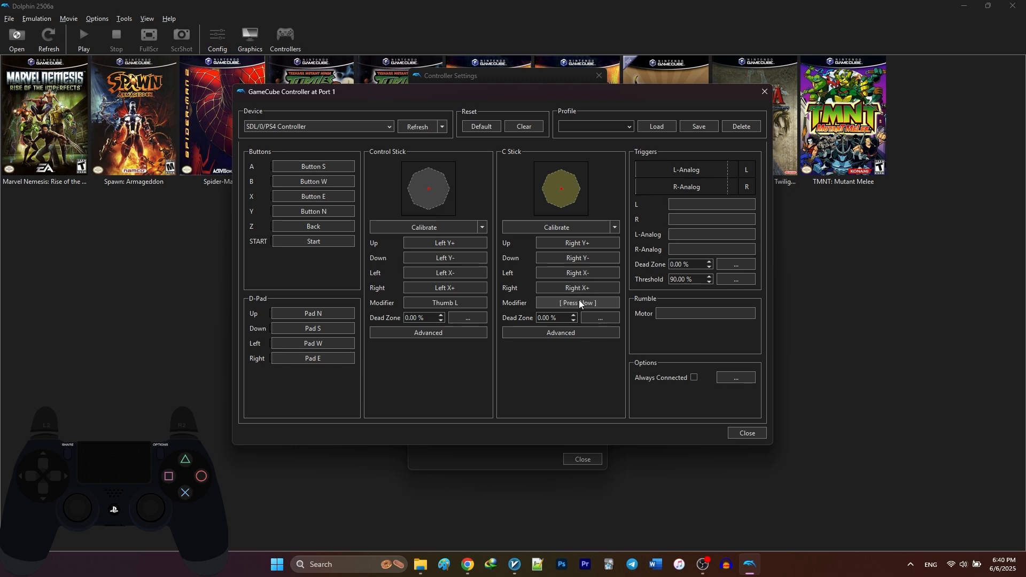
{"action": "left_click", "coordinate": [710, 203]}
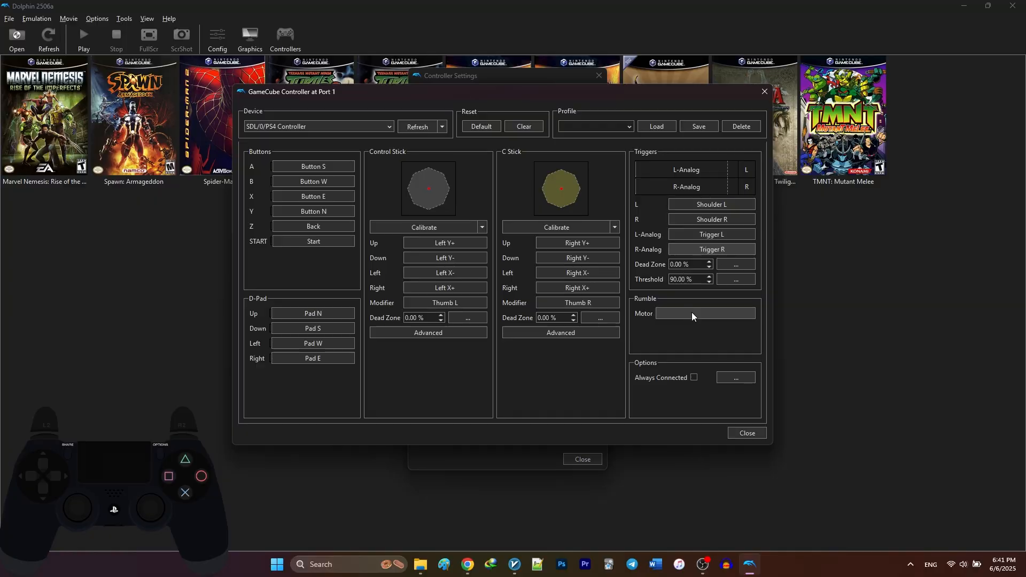
{"action": "left_click", "coordinate": [692, 313]}
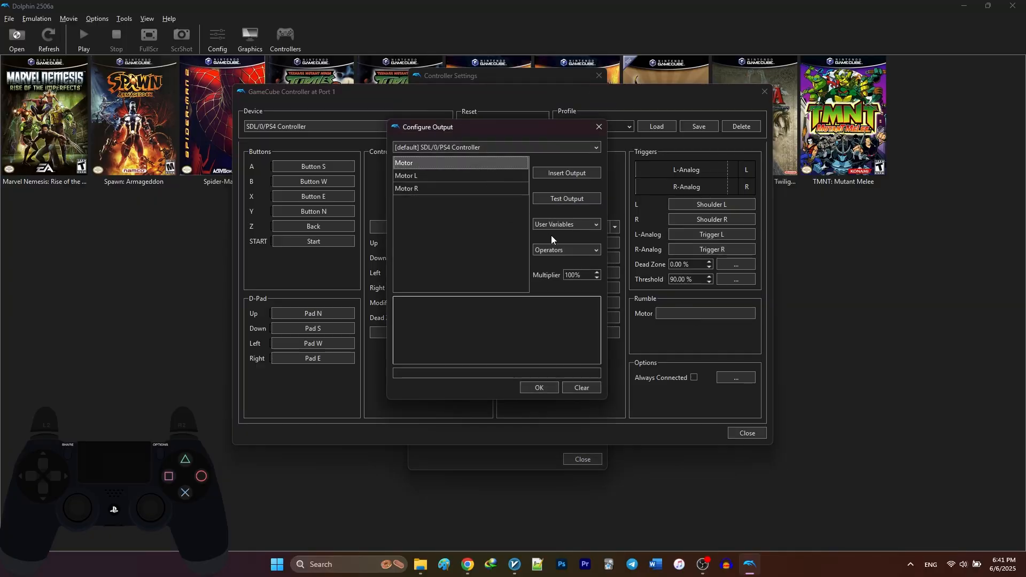
Assign the GameCube rumble to the PS4 controller's Motor output and test it.
{"action": "left_click", "coordinate": [566, 173]}
{"action": "left_click", "coordinate": [566, 198]}
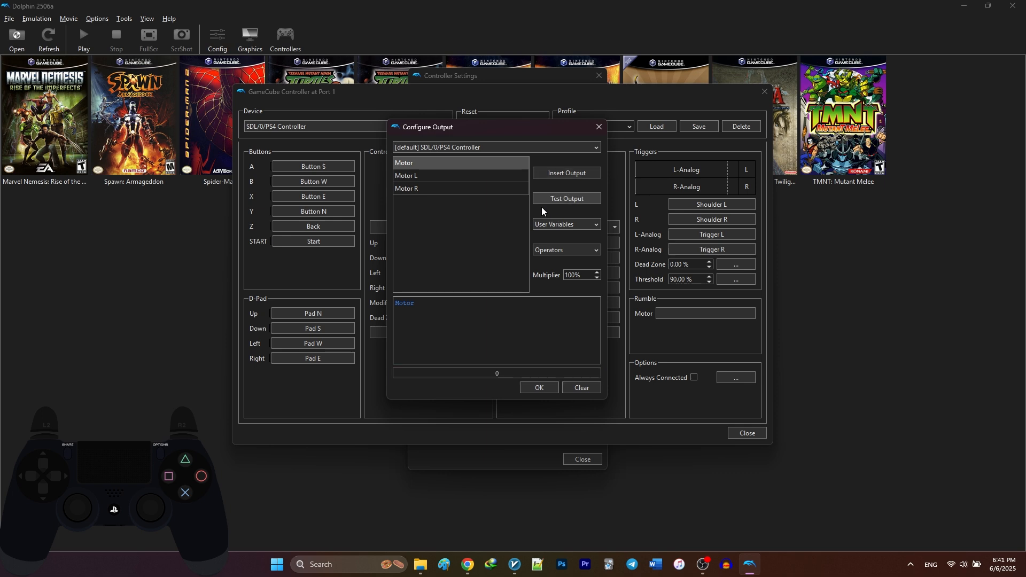
{"action": "left_click", "coordinate": [539, 388]}
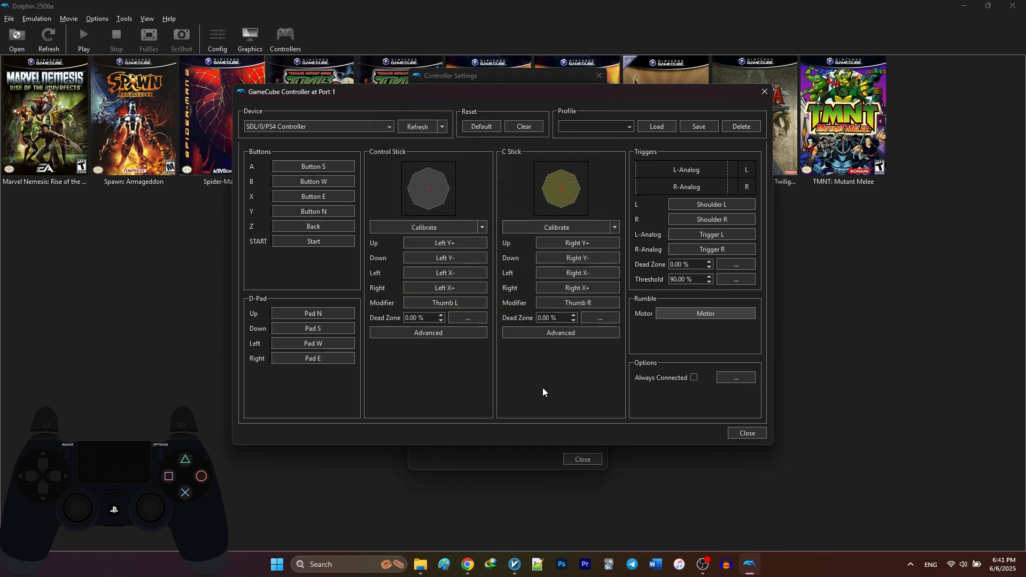
Name the controller profile PS4 - G and leave the port 1 mapping.
{"action": "left_click", "coordinate": [594, 126]}
{"action": "type", "text": "PS4 - G"}
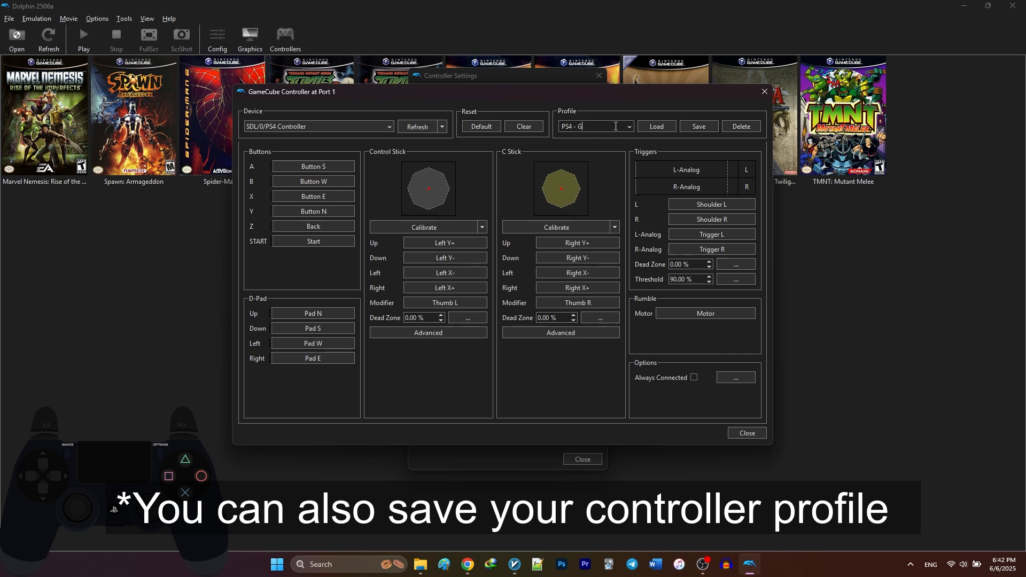
{"action": "left_click", "coordinate": [706, 130]}
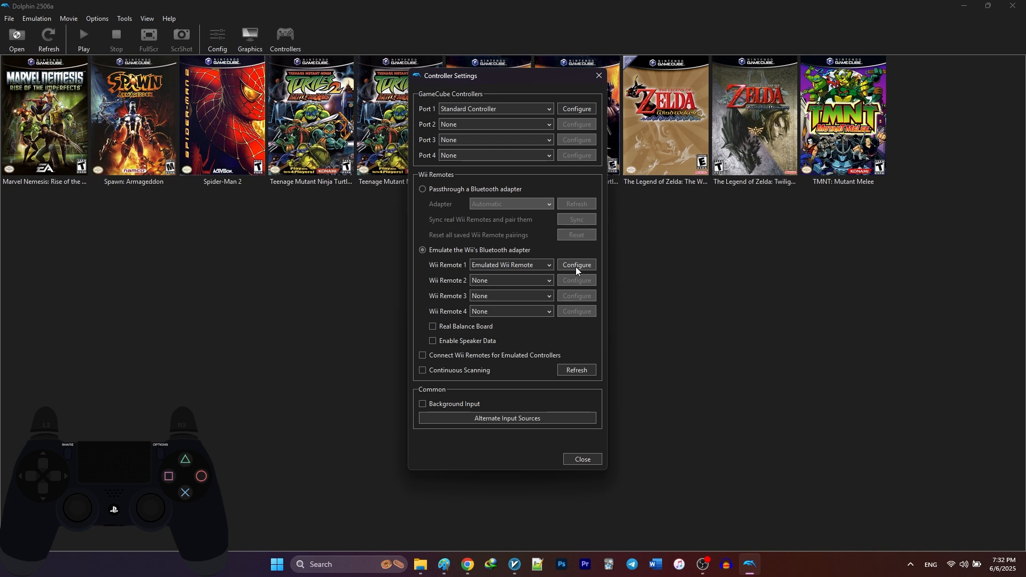
For Wii Remote 1 choose device SDL/0/PS4 Controller with a Nunchuk extension.
{"action": "left_click", "coordinate": [576, 265]}
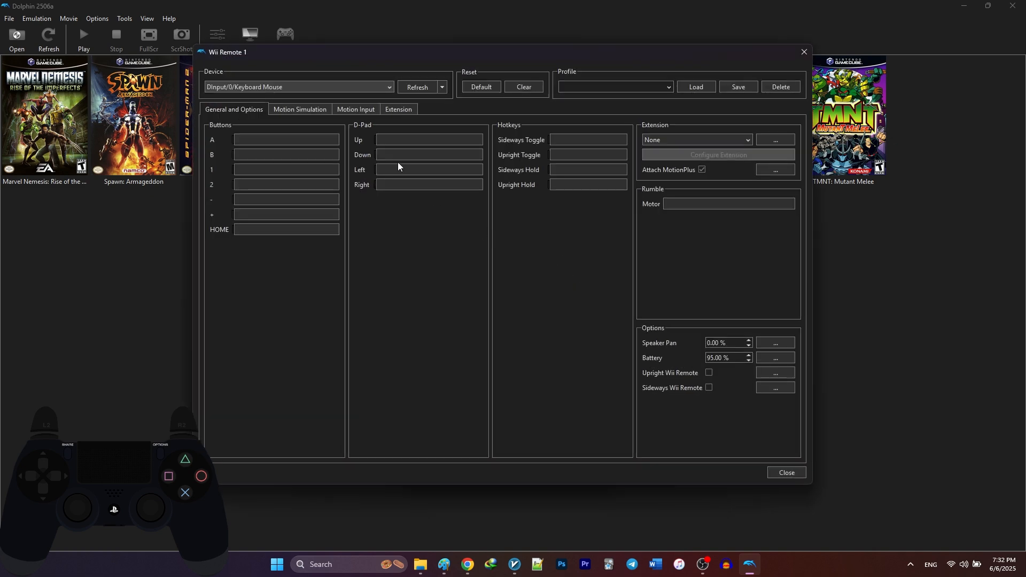
{"action": "left_click", "coordinate": [355, 88]}
{"action": "left_click", "coordinate": [331, 107]}
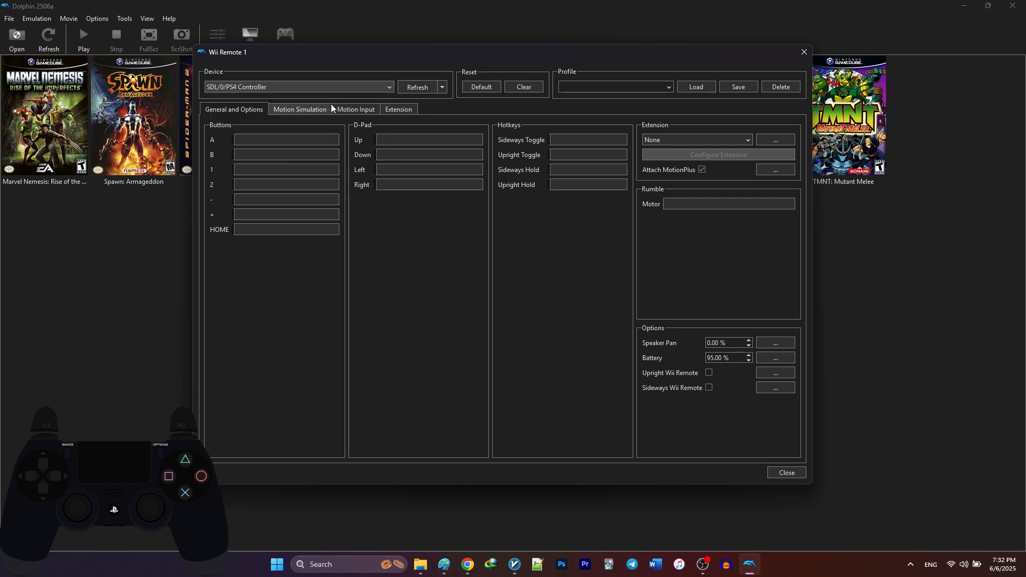
{"action": "left_click", "coordinate": [682, 140]}
{"action": "left_click", "coordinate": [658, 161]}
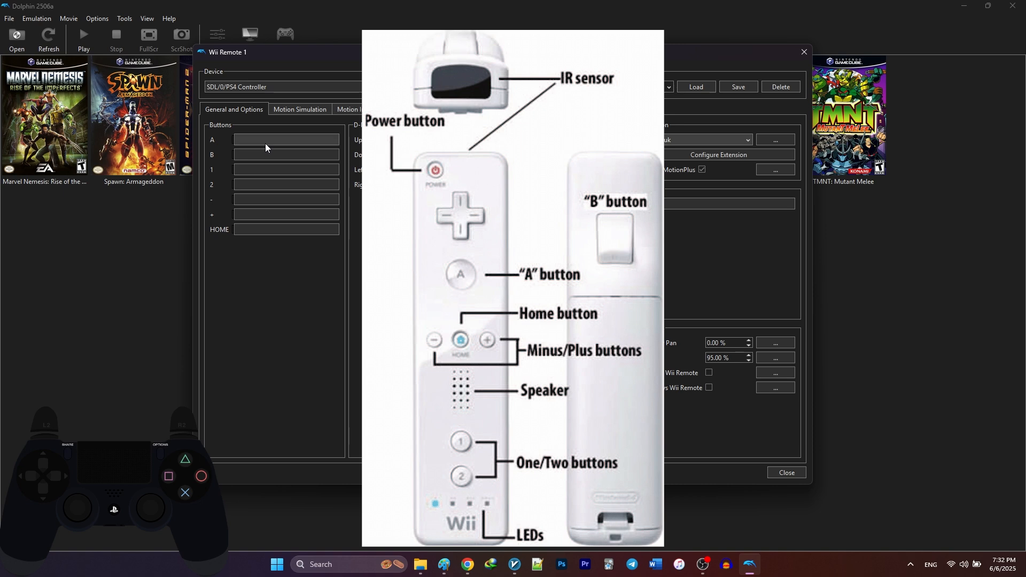
Map Wii Remote A, B, 1, 2, minus, plus and HOME to PS4 buttons, Back, Start and Guide.
{"action": "left_click", "coordinate": [266, 144]}
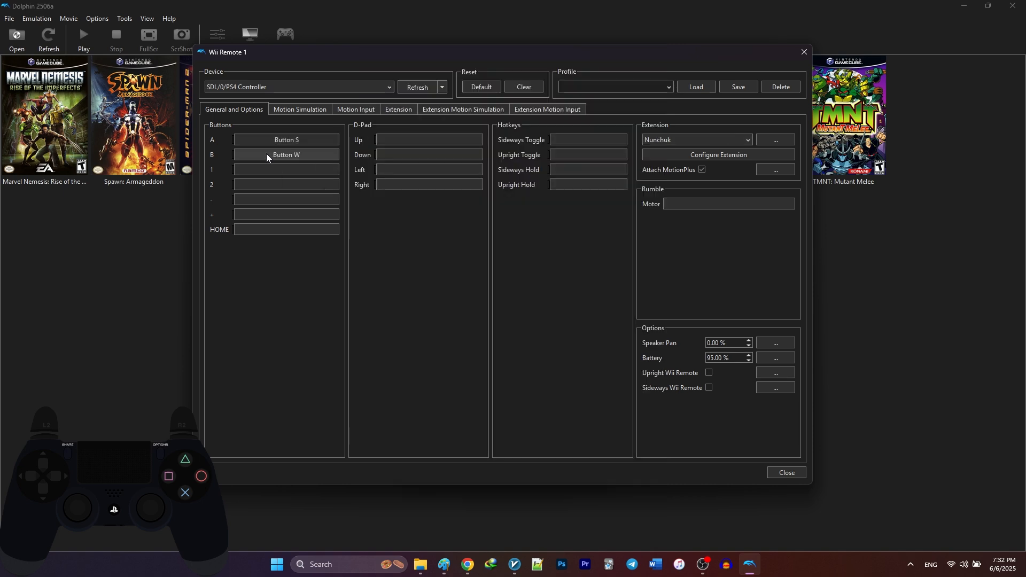
{"action": "left_click", "coordinate": [267, 168]}
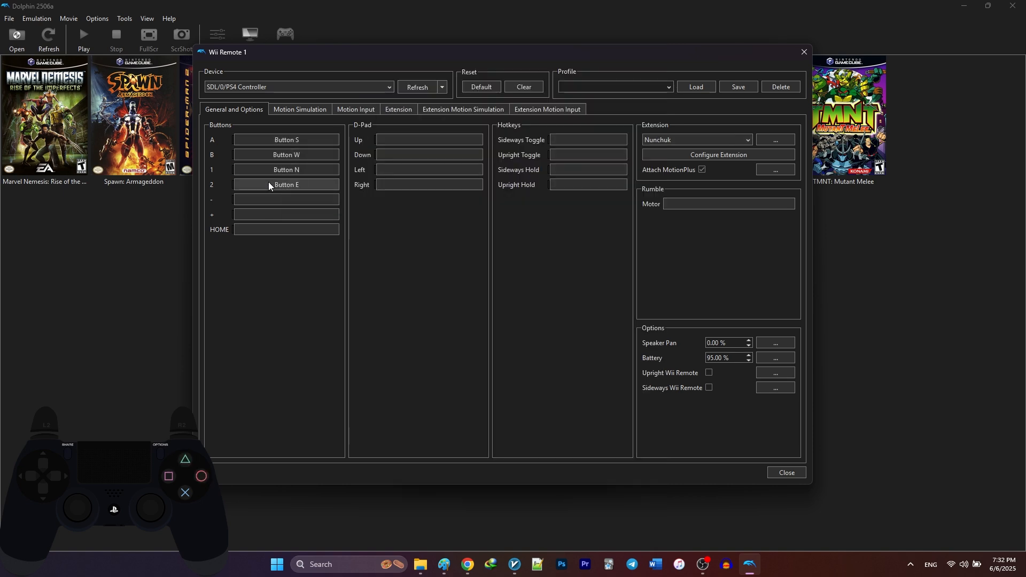
{"action": "left_click", "coordinate": [286, 200]}
{"action": "left_click", "coordinate": [266, 215]}
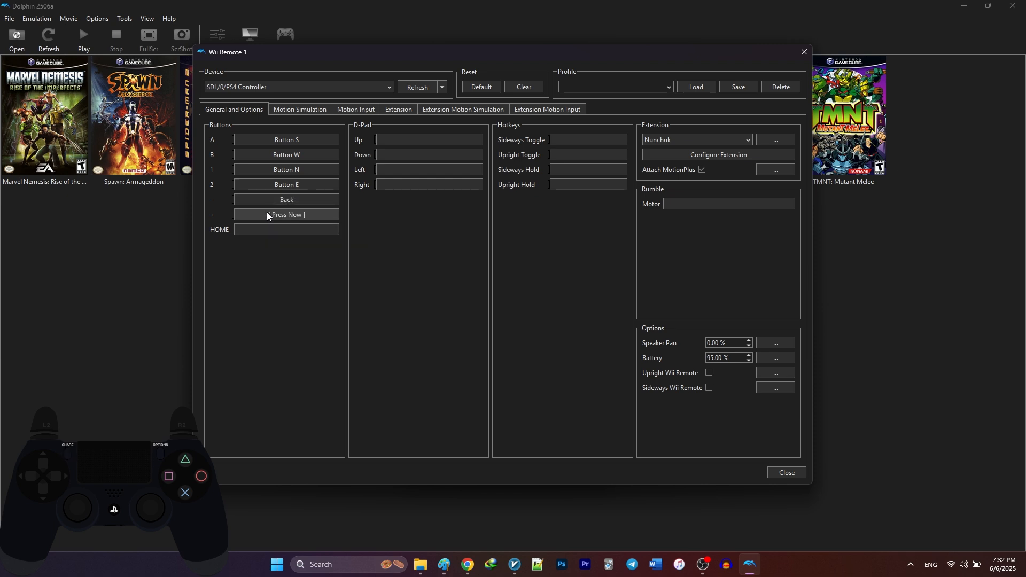
{"action": "left_click", "coordinate": [268, 231]}
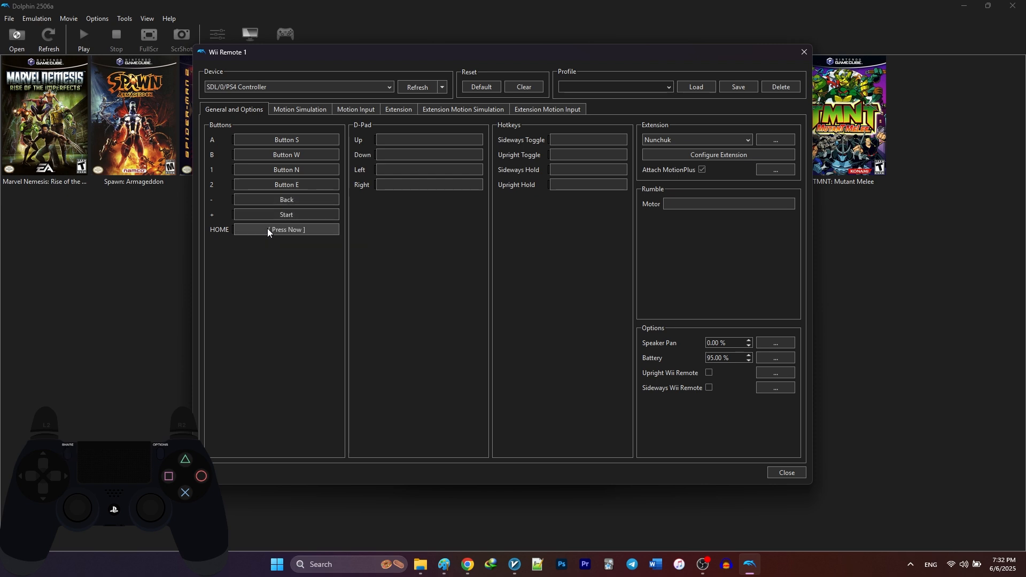
Map the Wii Remote D-pad Up, Down, Left and Right to the PS4 D-pad.
{"action": "left_click", "coordinate": [393, 140]}
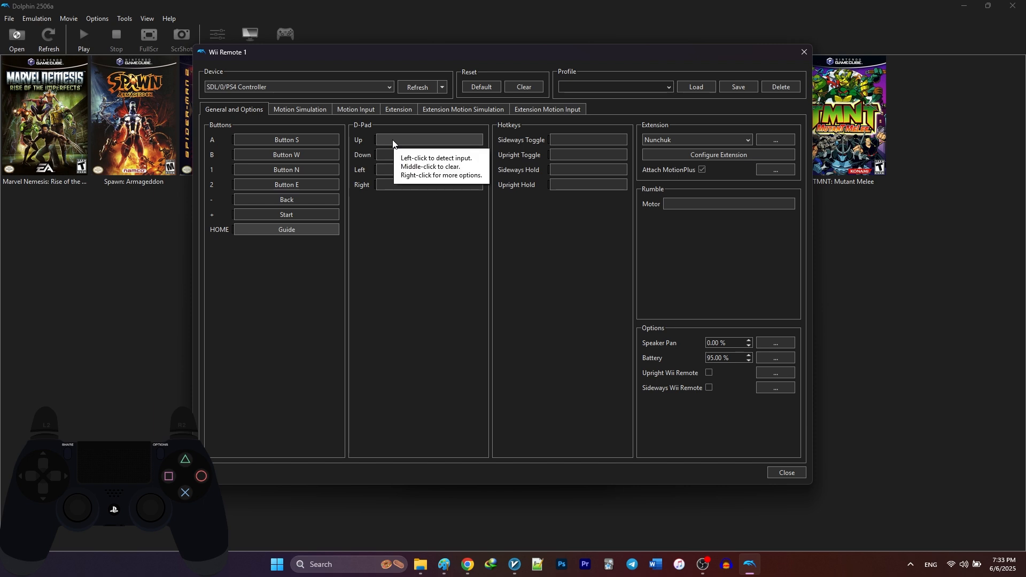
{"action": "left_click", "coordinate": [392, 155]}
{"action": "left_click", "coordinate": [413, 170]}
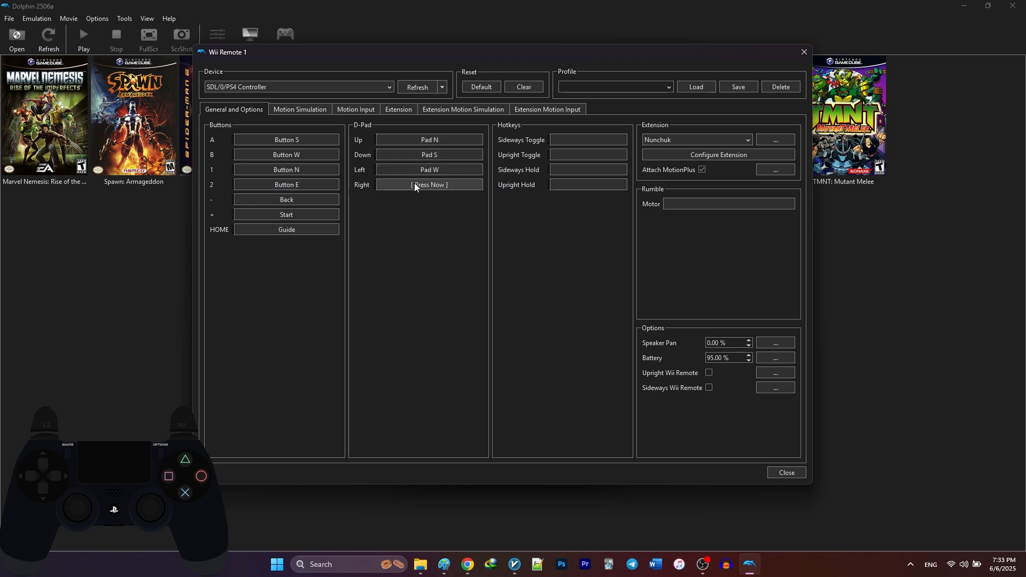
Assign the Wii Remote rumble to the PS4 Motor output and test it.
{"action": "left_click", "coordinate": [728, 204]}
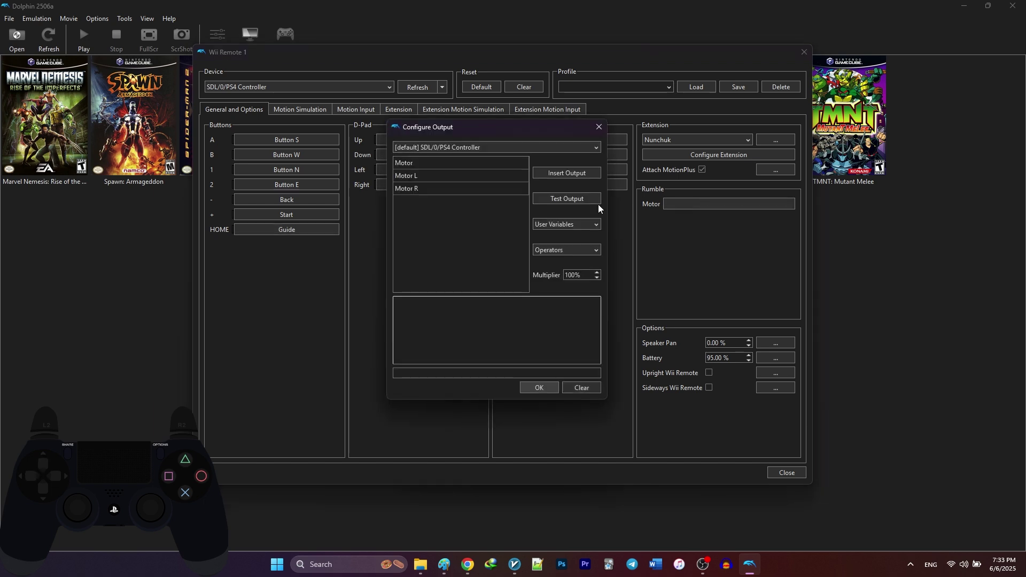
{"action": "double_click", "coordinate": [437, 163]}
{"action": "left_click", "coordinate": [566, 198]}
{"action": "left_click", "coordinate": [538, 388]}
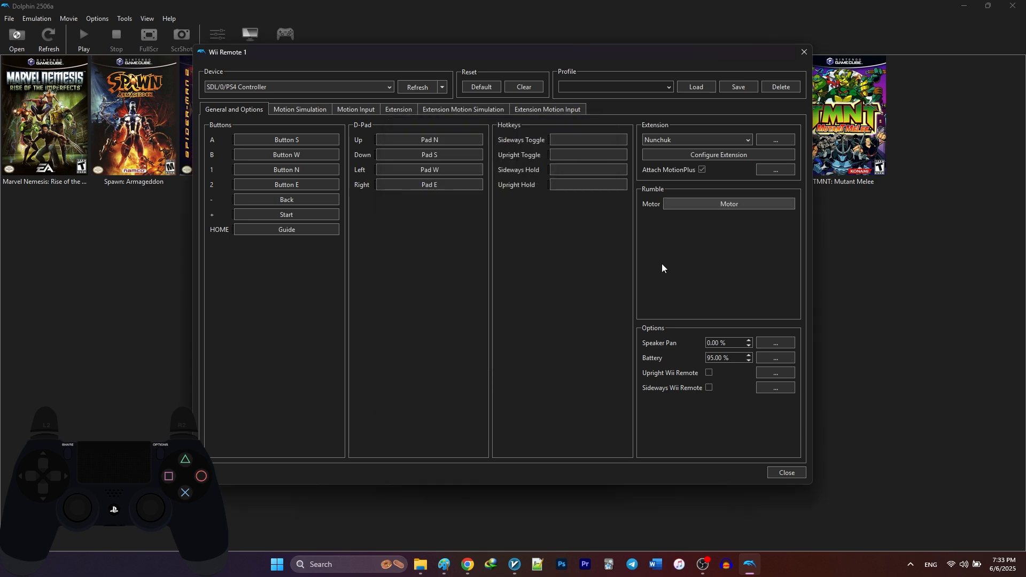
{"action": "left_click", "coordinate": [299, 109]}
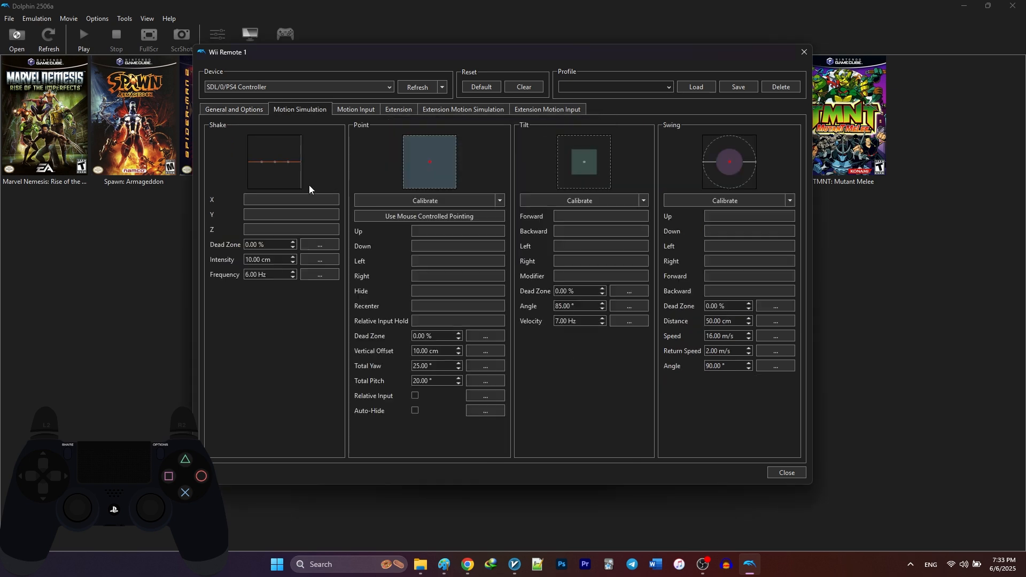
Map Shake X/Y/Z to the left stick and pointing Up/Down/Left/Right to the right stick.
{"action": "left_click", "coordinate": [291, 200]}
{"action": "left_click", "coordinate": [299, 229]}
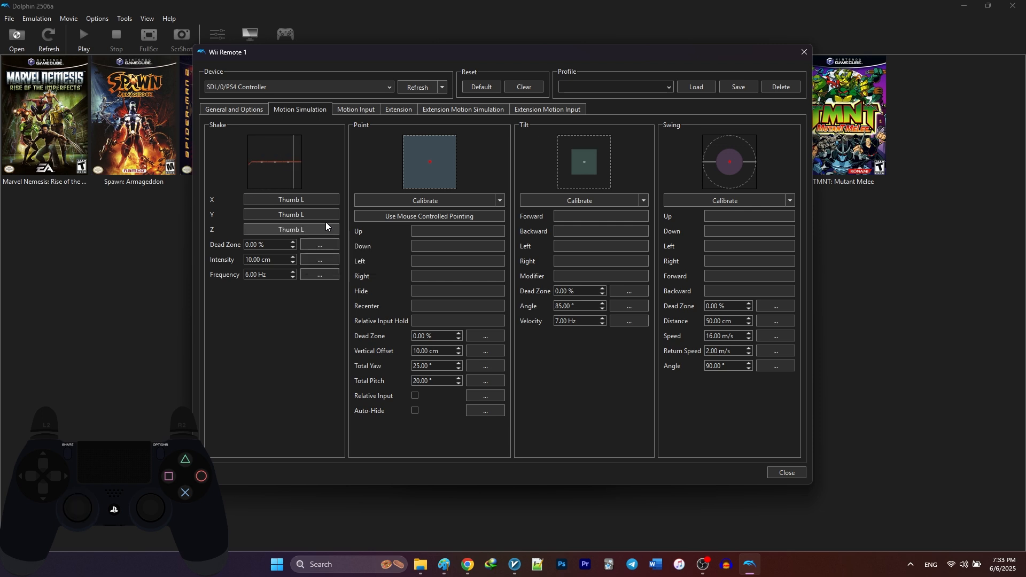
{"action": "left_click", "coordinate": [417, 230]}
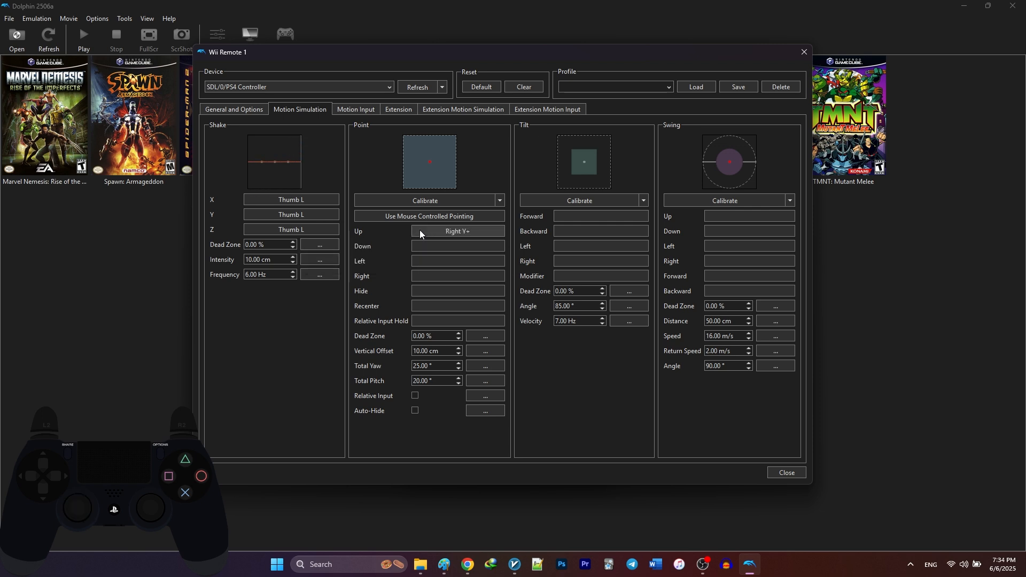
{"action": "left_click", "coordinate": [432, 246]}
{"action": "left_click", "coordinate": [436, 260]}
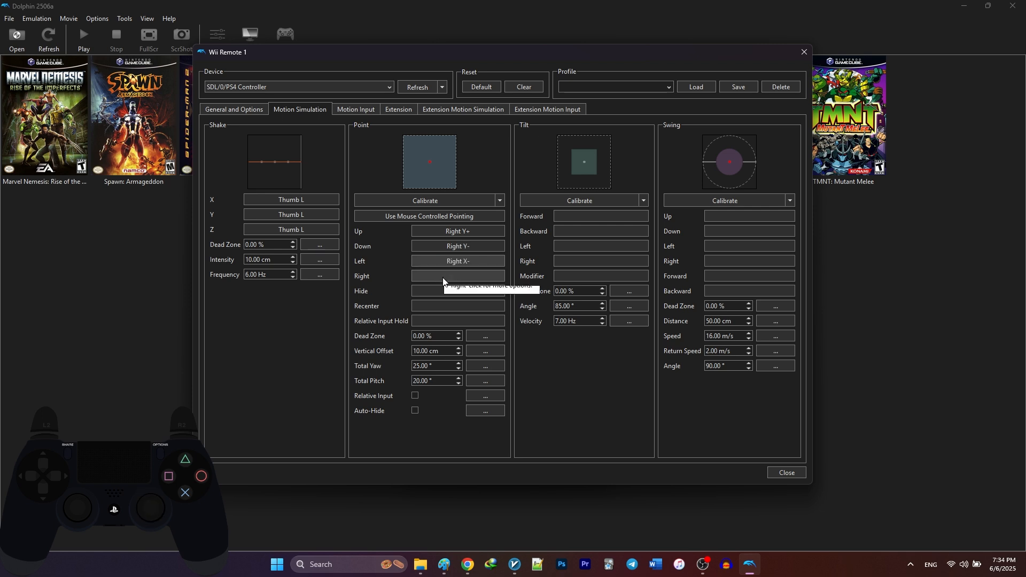
{"action": "left_click", "coordinate": [444, 275]}
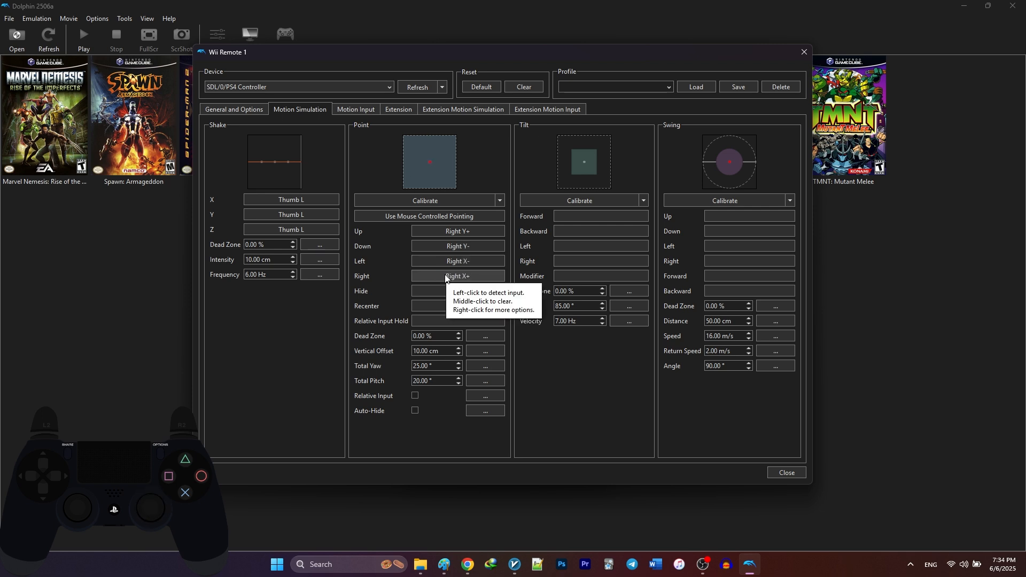
Map Tilt Forward/Backward to the stick presses and Tilt Left/Right to the triggers.
{"action": "left_click", "coordinate": [580, 219]}
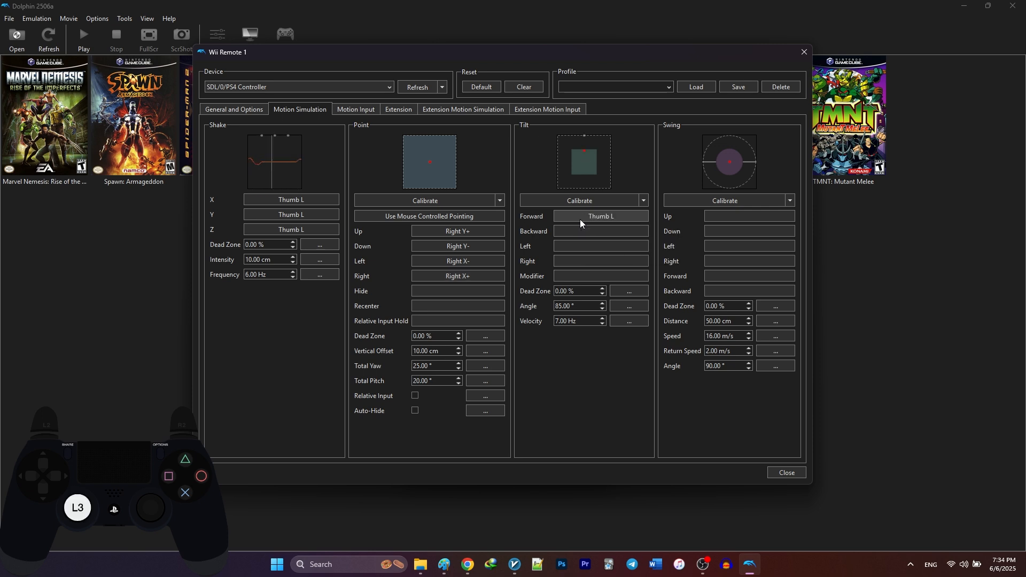
{"action": "left_click", "coordinate": [576, 230]}
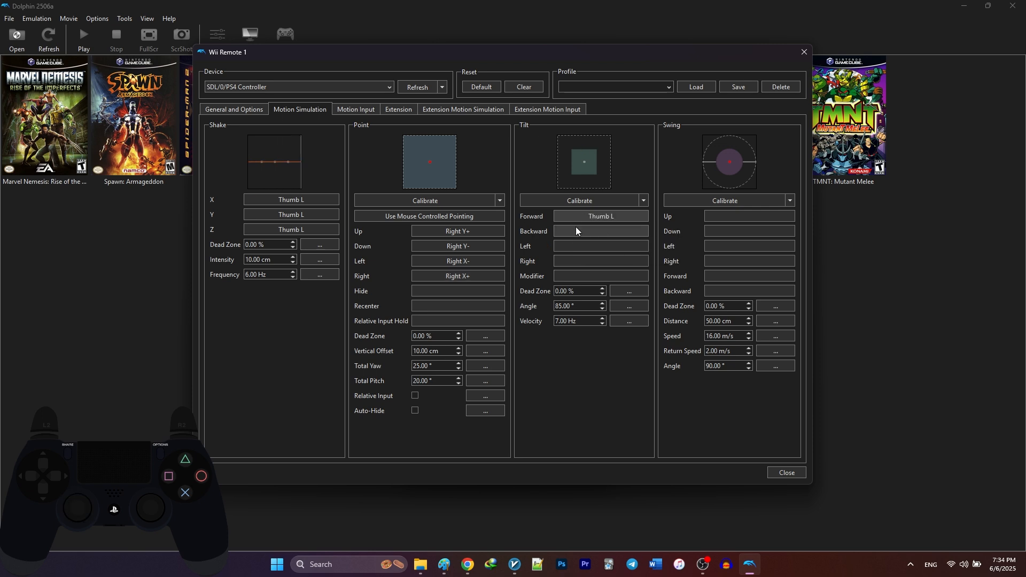
{"action": "left_click", "coordinate": [575, 248]}
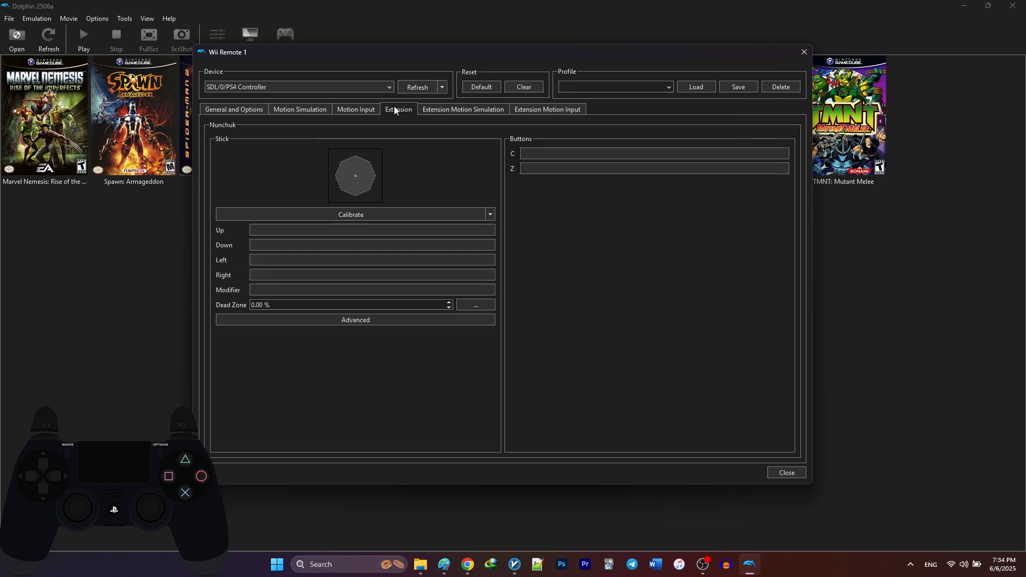
Map the Nunchuk stick to the PS4 D-pad and C/Z to the L1/R1 shoulder buttons.
{"action": "left_click", "coordinate": [371, 231]}
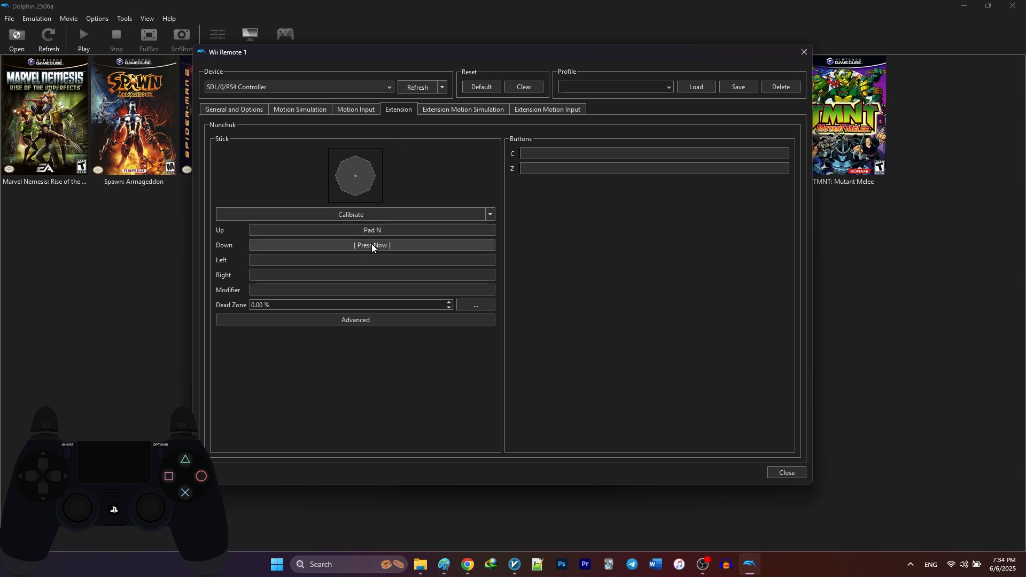
{"action": "left_click", "coordinate": [374, 262]}
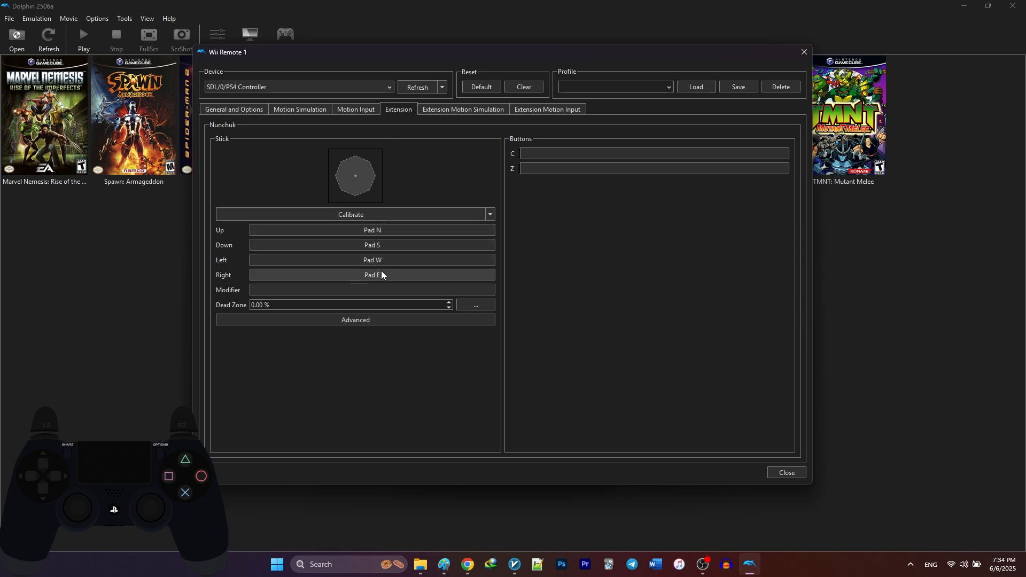
{"action": "left_click", "coordinate": [551, 153]}
{"action": "left_click", "coordinate": [537, 170]}
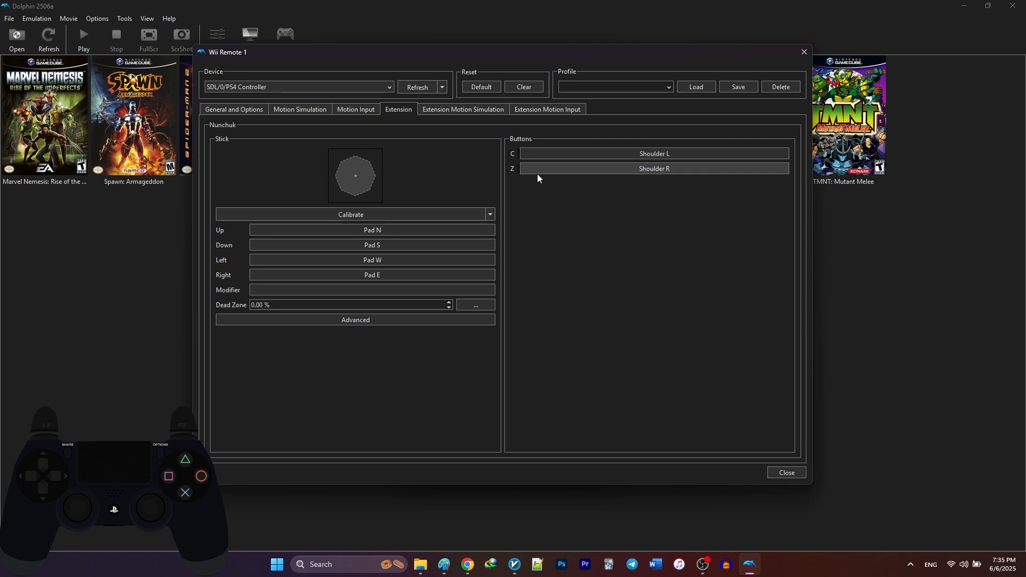
Save the mapping as profile PS4 - Wii and leave controller settings for the library.
{"action": "left_click", "coordinate": [606, 86]}
{"action": "type", "text": "PS4 - Wii"}
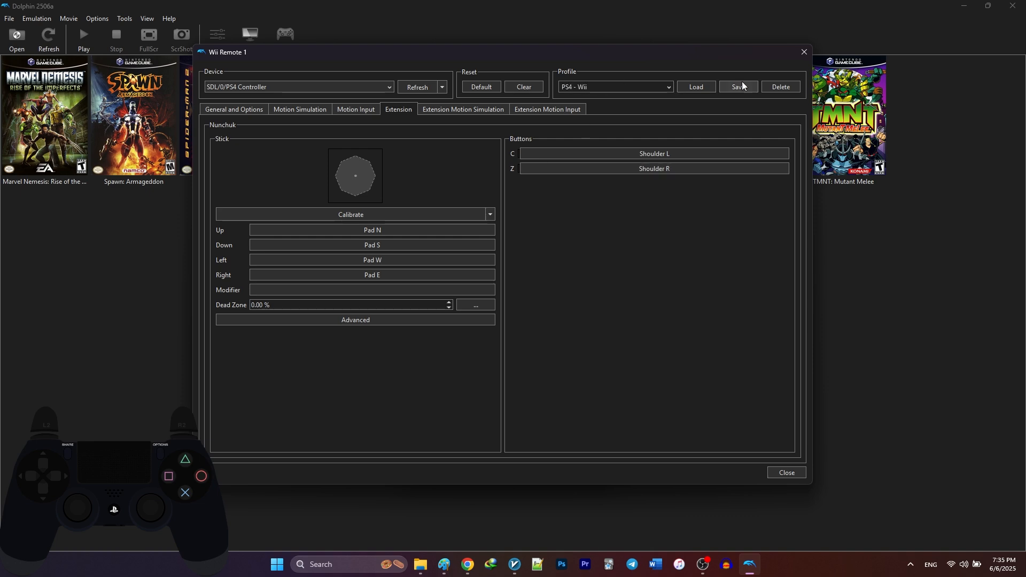
{"action": "left_click", "coordinate": [786, 476]}
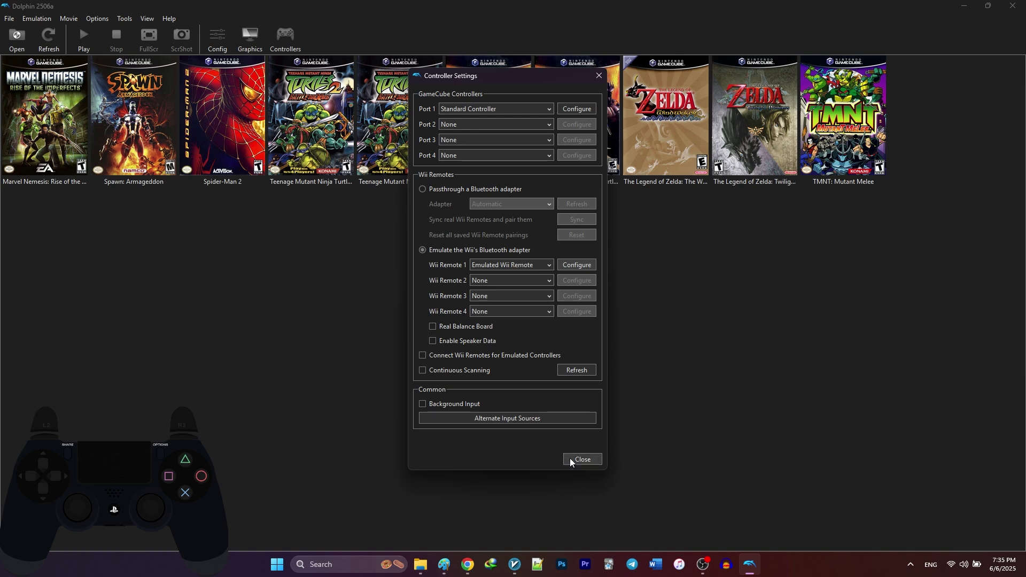
{"action": "left_click", "coordinate": [583, 459]}
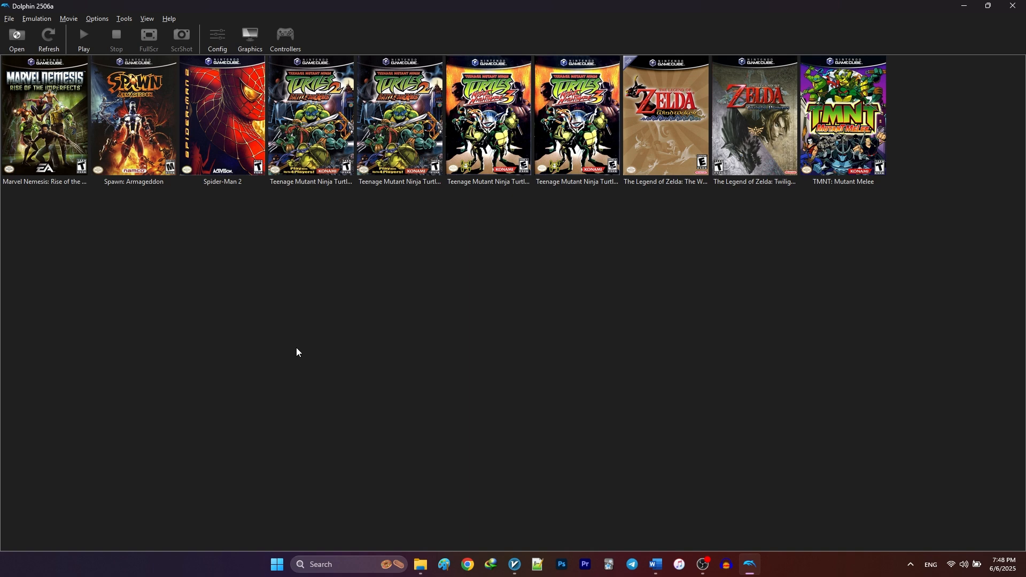
{"action": "left_click", "coordinate": [44, 138]}
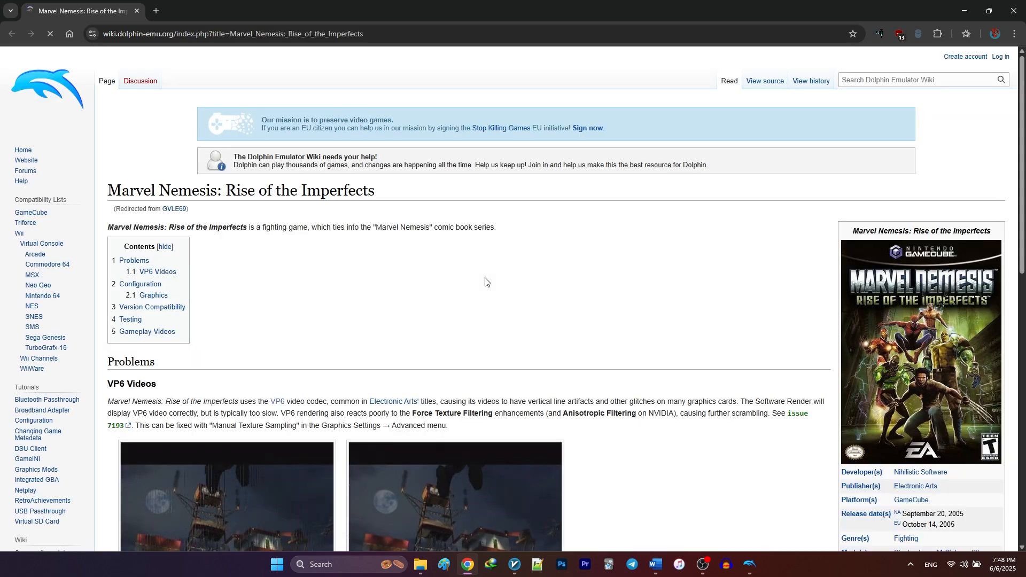
{"action": "scroll", "coordinate": [485, 282], "scroll_direction": "down", "scroll_amount": 2}
{"action": "scroll", "coordinate": [485, 283], "scroll_direction": "down", "scroll_amount": 2}
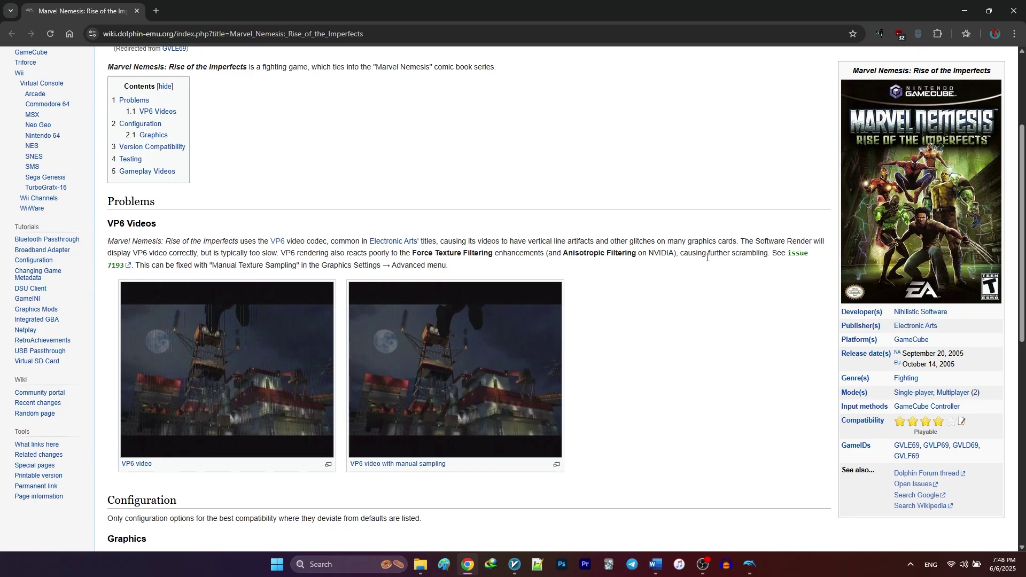
{"action": "key", "text": "alt+Tab"}
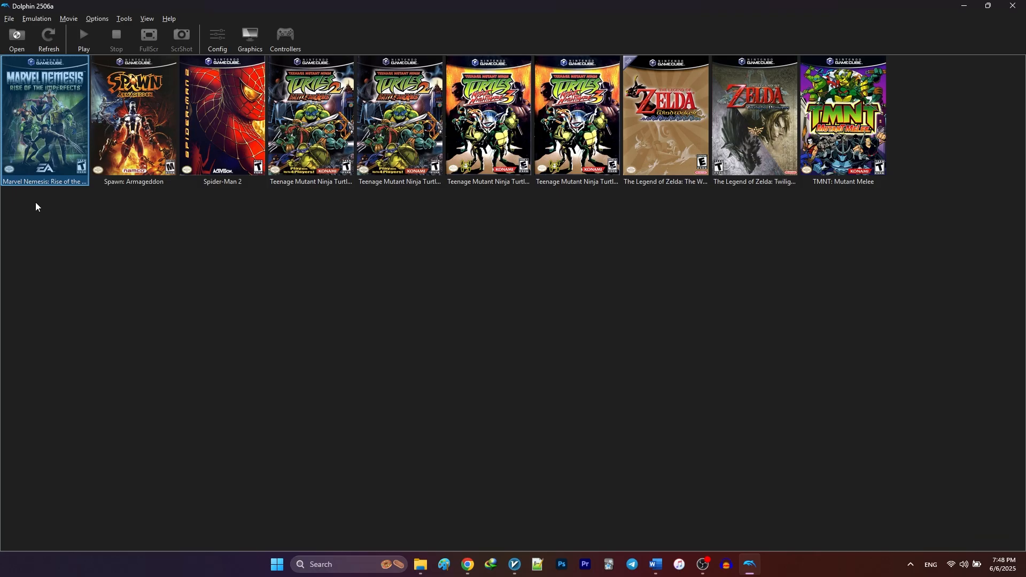
Reach Marvel Nemesis's per-game Graphics > Advanced overrides in its properties.
{"action": "right_click", "coordinate": [44, 151]}
{"action": "left_click", "coordinate": [49, 158]}
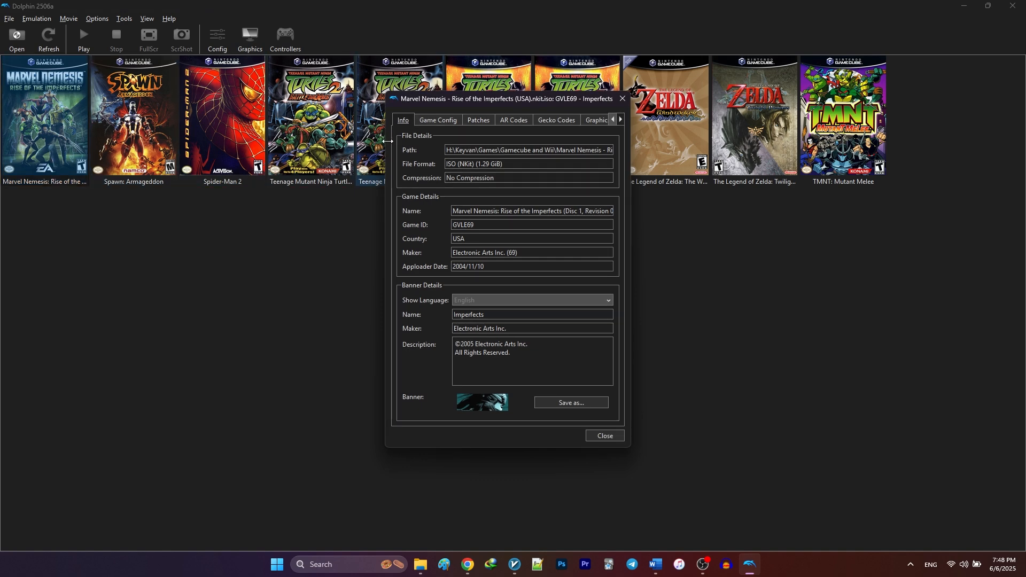
{"action": "left_click", "coordinate": [438, 119]}
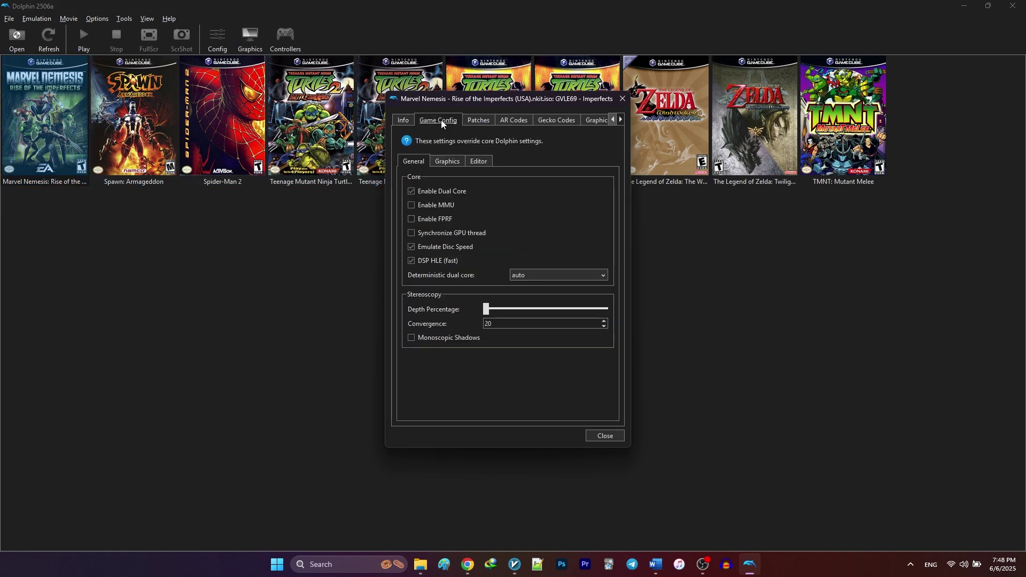
{"action": "left_click", "coordinate": [447, 161]}
{"action": "left_click", "coordinate": [533, 179]}
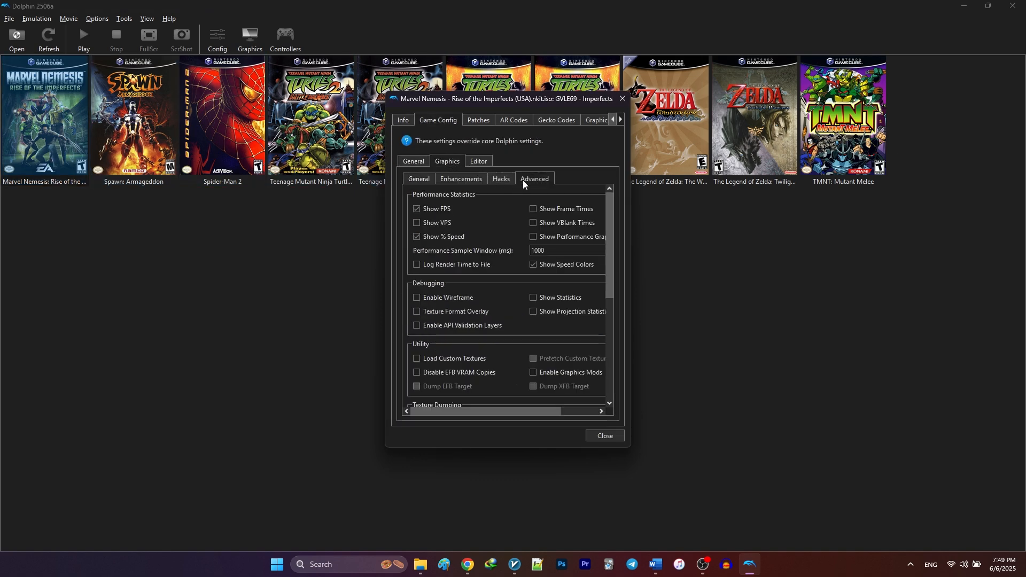
{"action": "scroll", "coordinate": [501, 286], "scroll_direction": "down", "scroll_amount": 2}
{"action": "scroll", "coordinate": [501, 285], "scroll_direction": "down", "scroll_amount": 2}
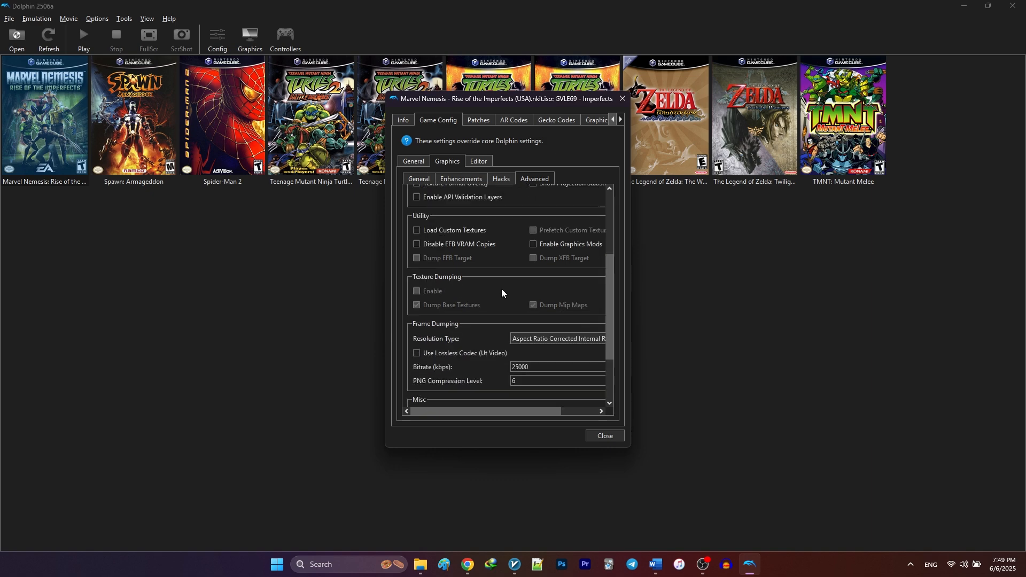
{"action": "mouse_move", "coordinate": [631, 446]}
{"action": "left_mouse_down"}
{"action": "mouse_move", "coordinate": [661, 488]}
{"action": "mouse_move", "coordinate": [698, 493]}
{"action": "left_mouse_up"}
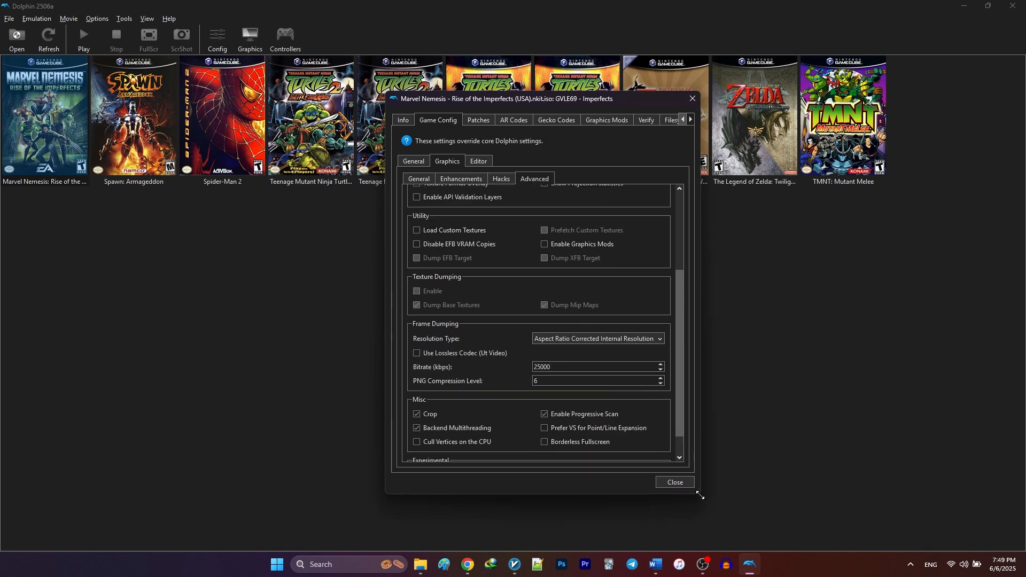
{"action": "scroll", "coordinate": [514, 397], "scroll_direction": "down", "scroll_amount": 2}
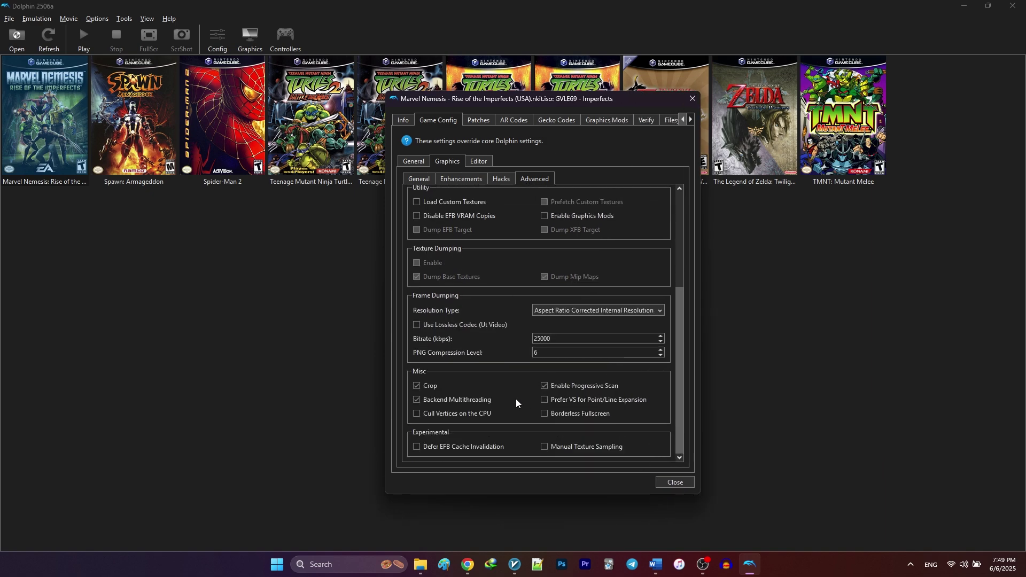
Enable Manual Texture Sampling for Marvel Nemesis, close its properties and check the wiki.
{"action": "left_click", "coordinate": [579, 445]}
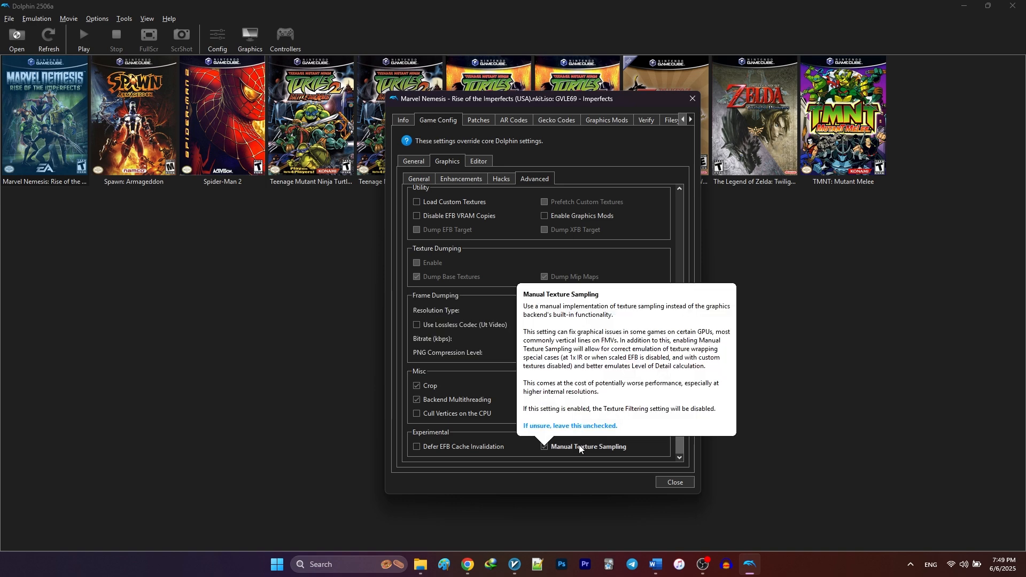
{"action": "left_click", "coordinate": [667, 483]}
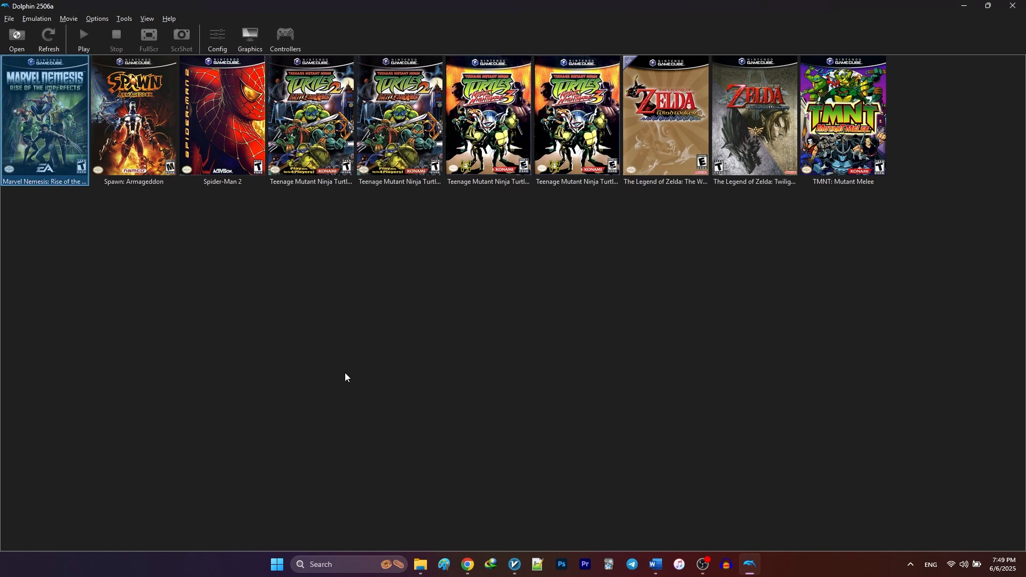
{"action": "key", "text": "alt+Tab"}
{"action": "scroll", "coordinate": [249, 300], "scroll_direction": "down", "scroll_amount": 5}
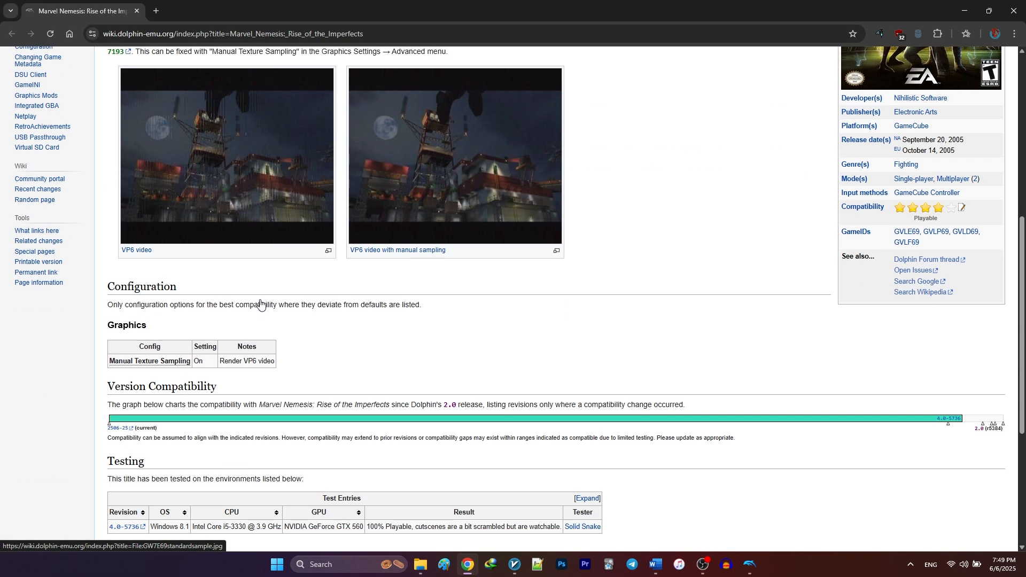
{"action": "key", "text": "alt+Tab"}
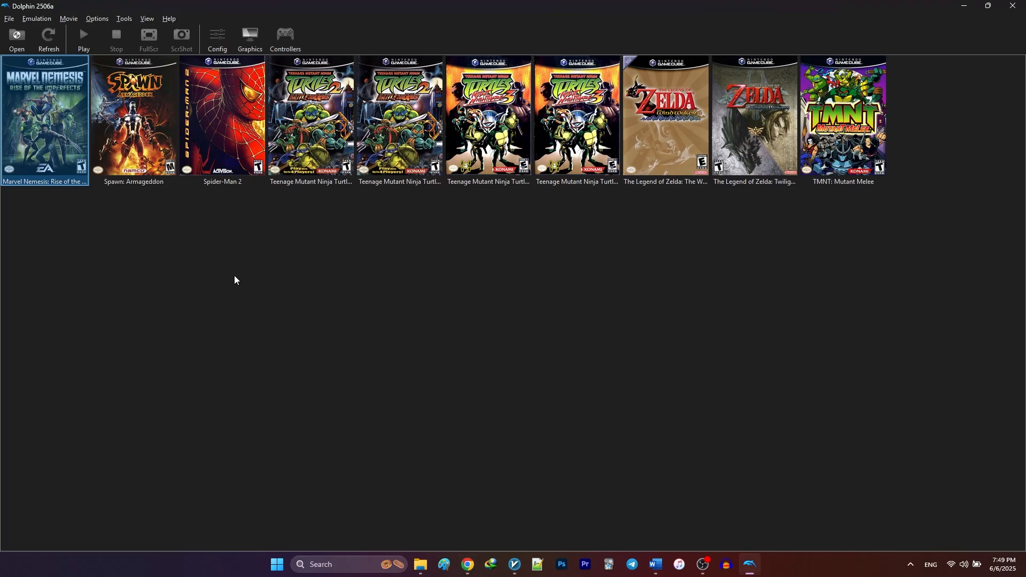
{"action": "left_click", "coordinate": [36, 145]}
Download the 30 available Gecko codes for Marvel Nemesis from its properties.
{"action": "right_click", "coordinate": [37, 146]}
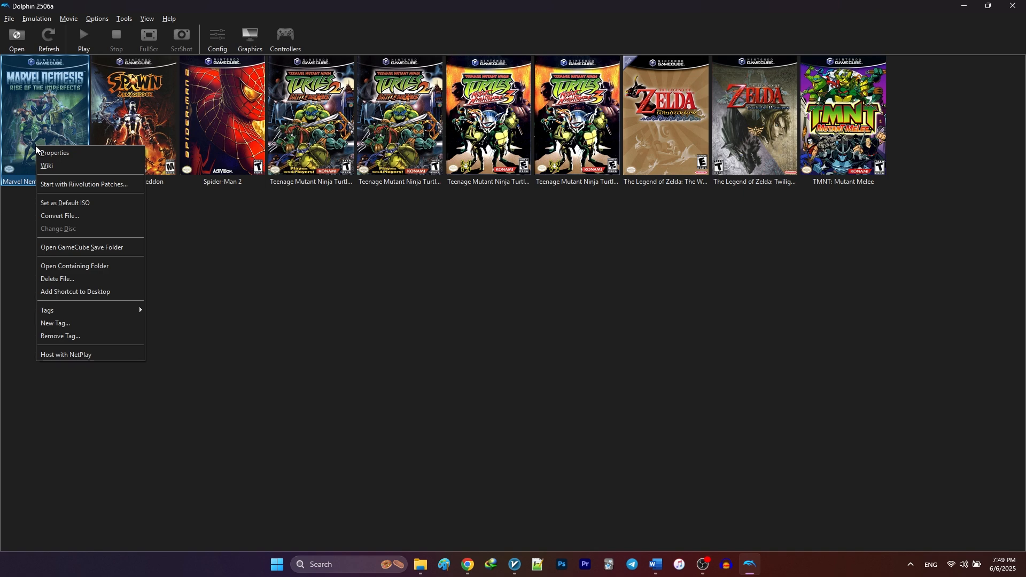
{"action": "left_click", "coordinate": [60, 154]}
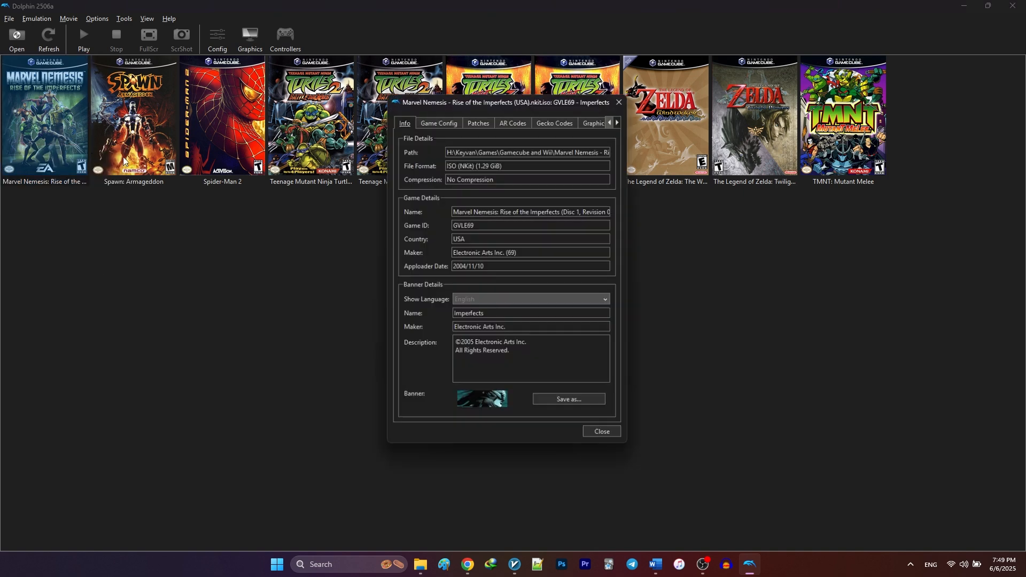
{"action": "left_click", "coordinate": [478, 121]}
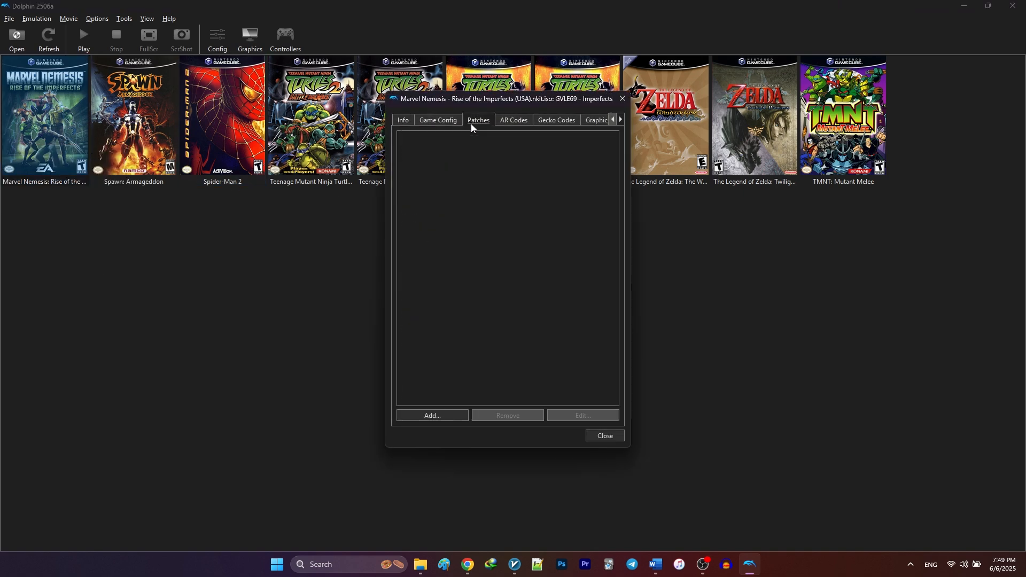
{"action": "left_click", "coordinate": [510, 121]}
{"action": "left_click", "coordinate": [545, 121]}
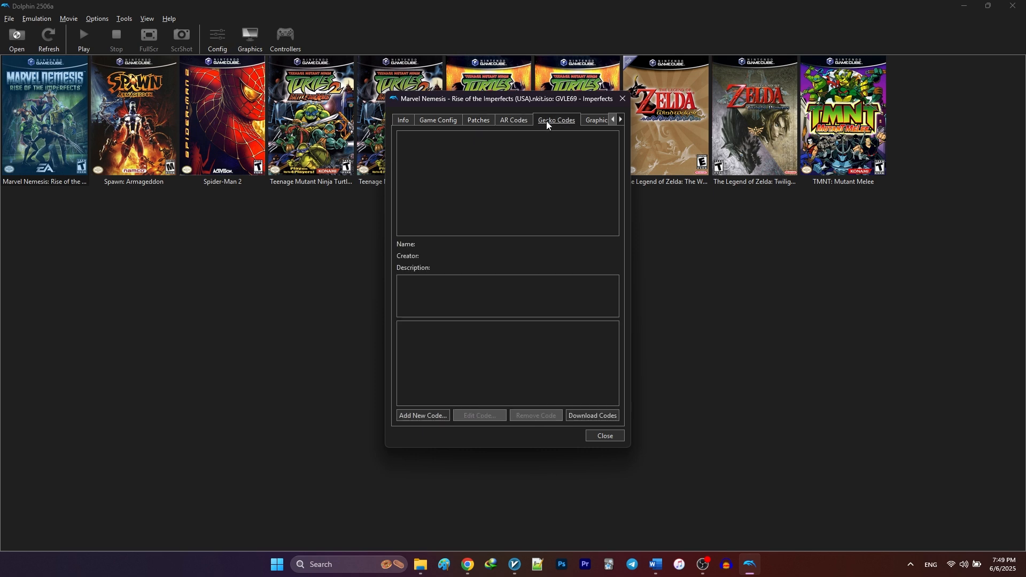
{"action": "left_click", "coordinate": [592, 415]}
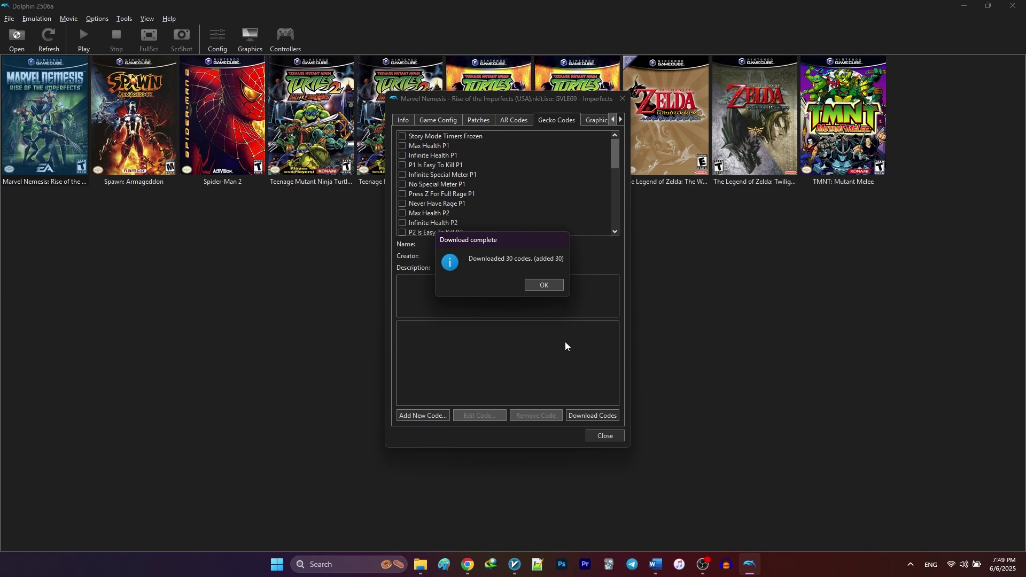
{"action": "left_click", "coordinate": [544, 284]}
{"action": "scroll", "coordinate": [440, 214], "scroll_direction": "down", "scroll_amount": 5}
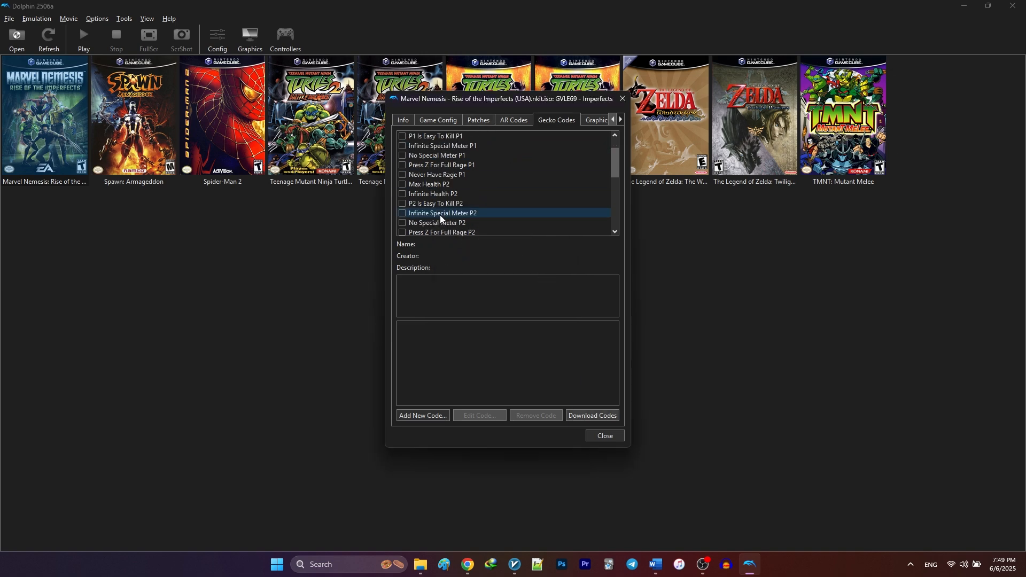
{"action": "scroll", "coordinate": [400, 153], "scroll_direction": "down", "scroll_amount": 2}
Enable Have All Comics, the run of Unlock codes through Unlock Human Torch, and close properties.
{"action": "left_click", "coordinate": [404, 136]}
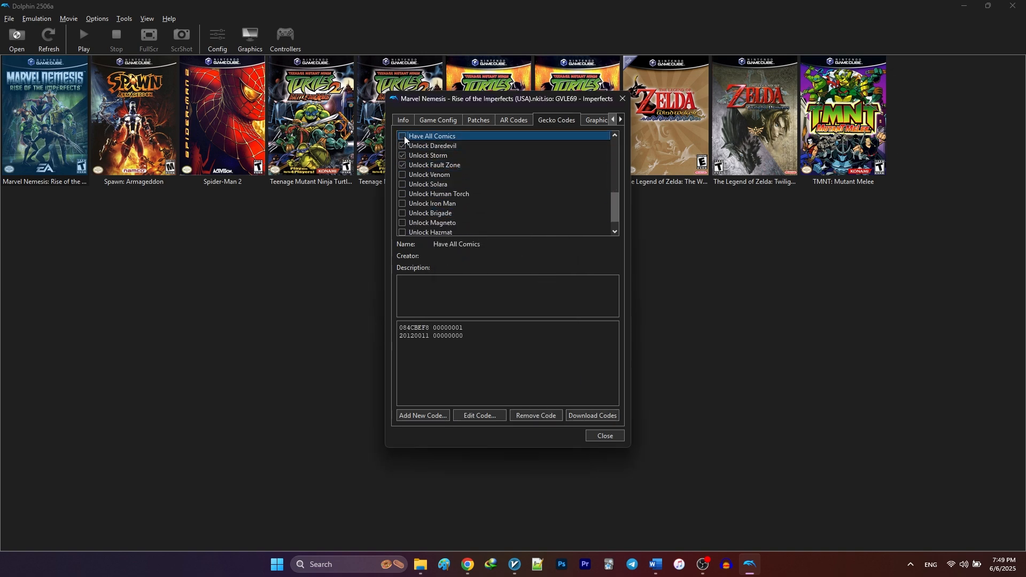
{"action": "left_click_drag", "start_coordinate": [403, 145], "coordinate": [402, 188]}
{"action": "left_click", "coordinate": [403, 193]}
{"action": "scroll", "coordinate": [465, 208], "scroll_direction": "up", "scroll_amount": 4}
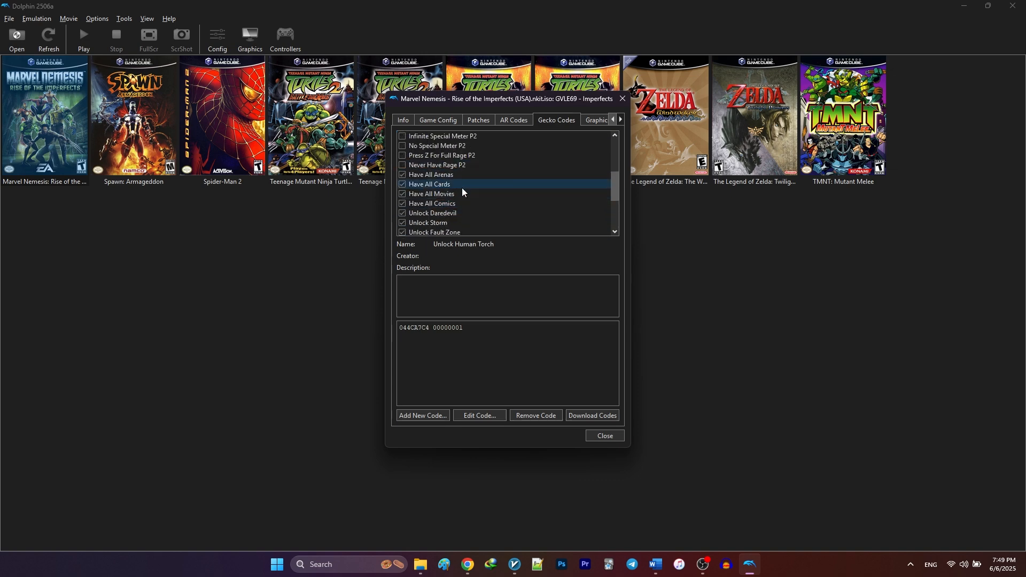
{"action": "scroll", "coordinate": [466, 189], "scroll_direction": "up", "scroll_amount": 2}
{"action": "scroll", "coordinate": [476, 174], "scroll_direction": "up", "scroll_amount": 2}
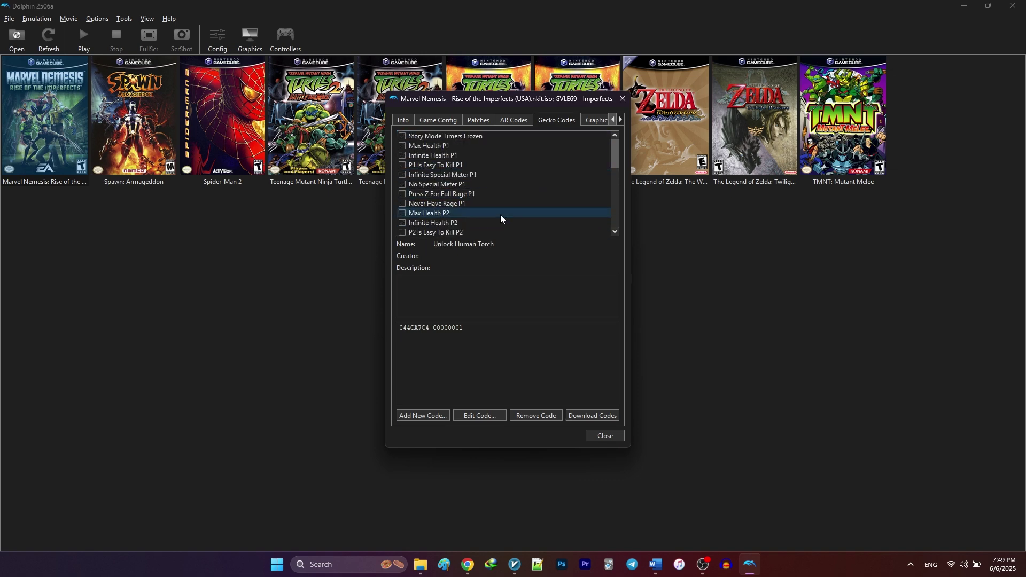
{"action": "left_click", "coordinate": [602, 436]}
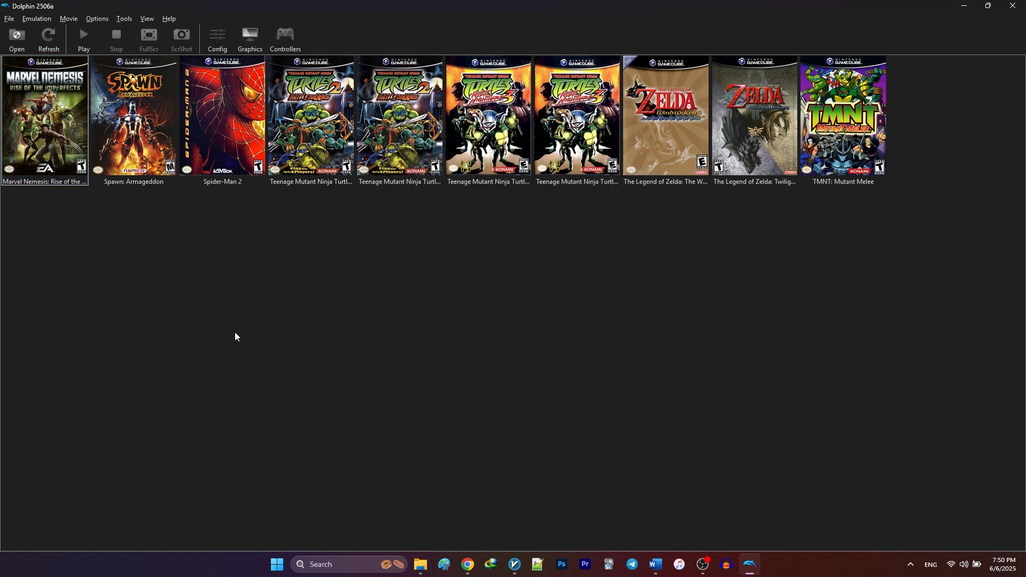
Look up Spider-Man 2 on the Dolphin wiki and review the anti-aliasing shadows note.
{"action": "right_click", "coordinate": [223, 133]}
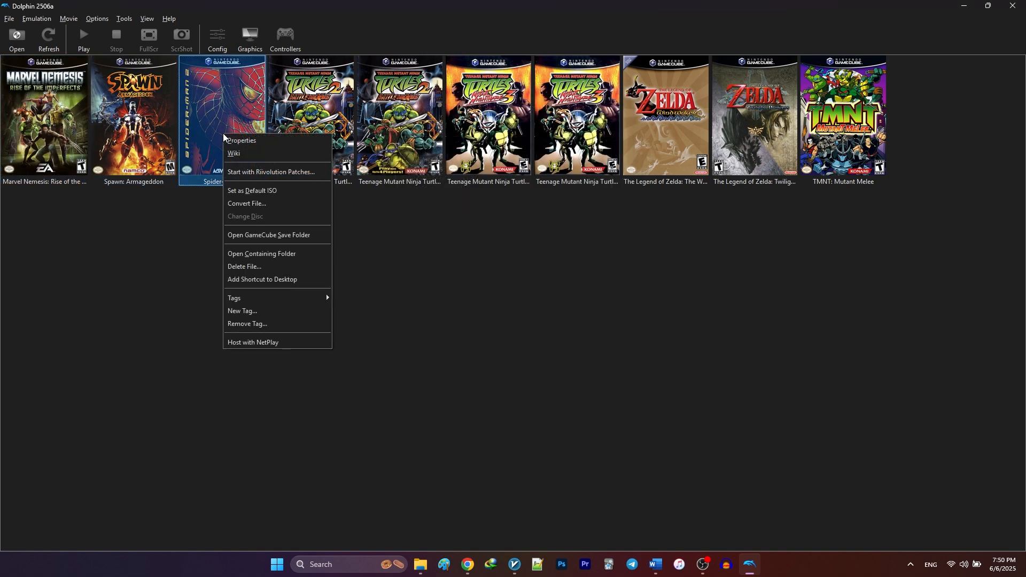
{"action": "left_click", "coordinate": [239, 156]}
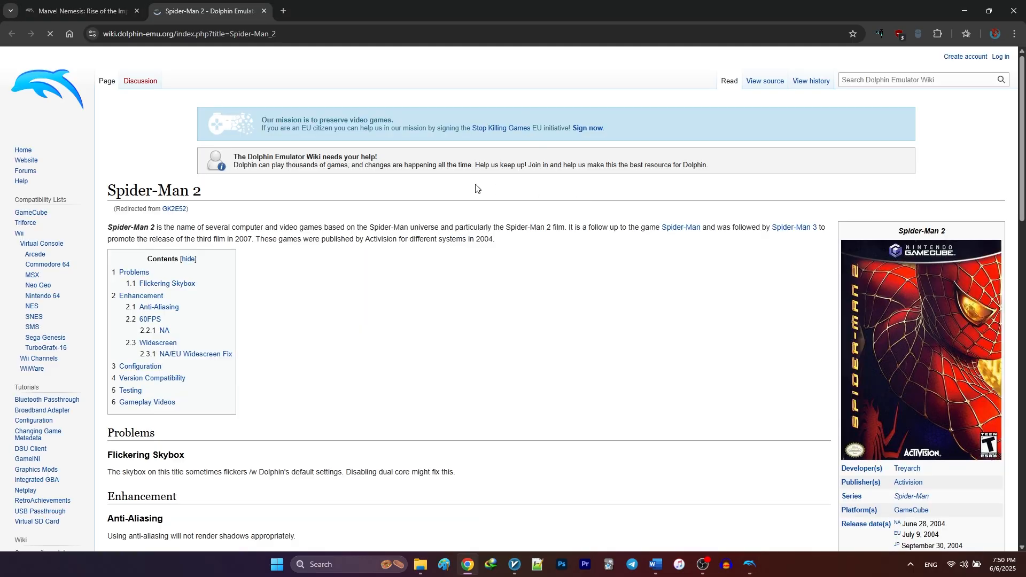
{"action": "scroll", "coordinate": [473, 193], "scroll_direction": "down", "scroll_amount": 3}
{"action": "scroll", "coordinate": [449, 197], "scroll_direction": "down", "scroll_amount": 3}
{"action": "scroll", "coordinate": [437, 199], "scroll_direction": "down", "scroll_amount": 1}
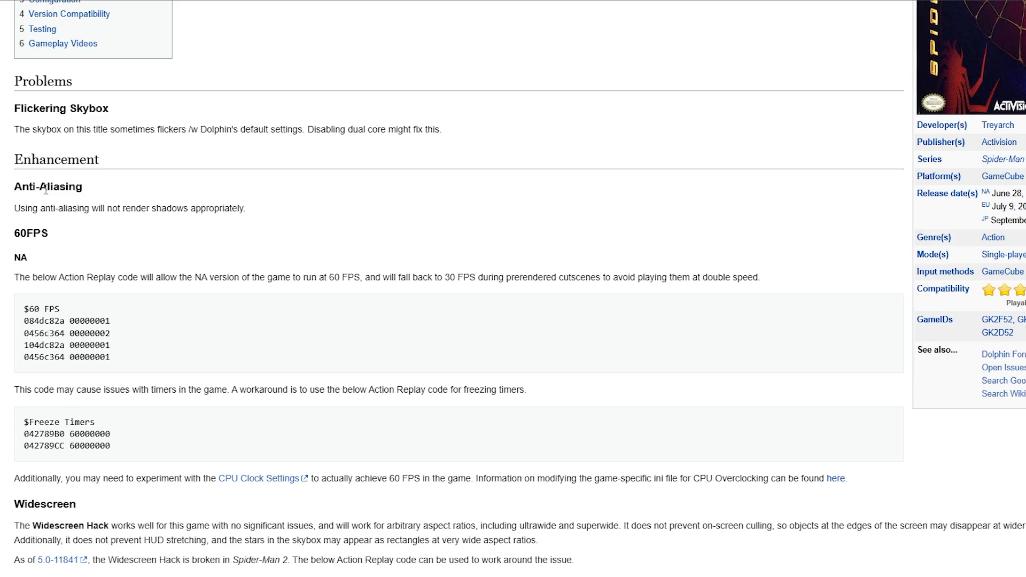
{"action": "scroll", "coordinate": [12, 208], "scroll_direction": "down", "scroll_amount": 1}
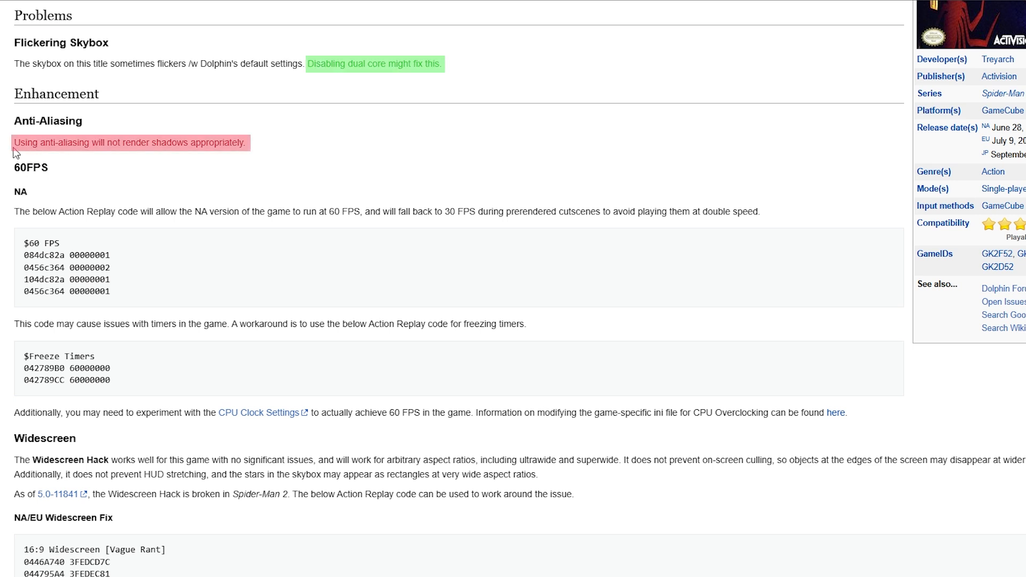
{"action": "left_click_drag", "start_coordinate": [16, 142], "coordinate": [264, 141]}
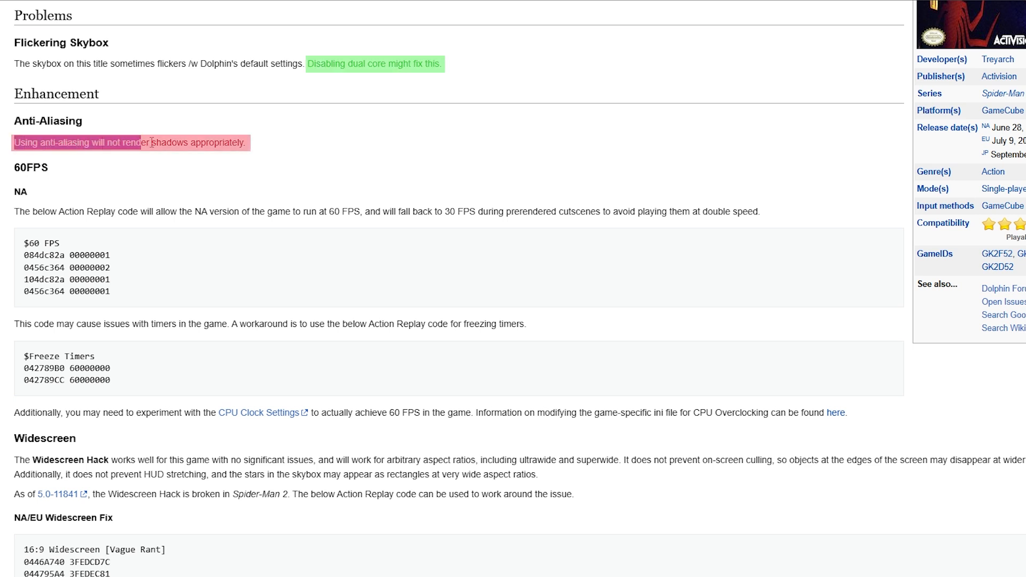
{"action": "left_click", "coordinate": [264, 142]}
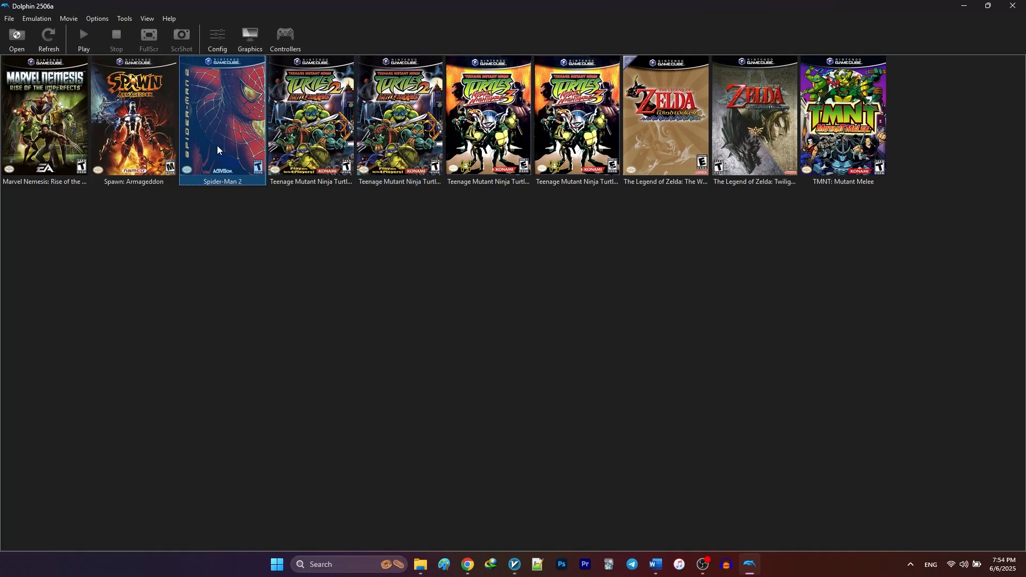
Reach Spider-Man 2's per-game Graphics > Enhancements overrides in its properties.
{"action": "right_click", "coordinate": [217, 145]}
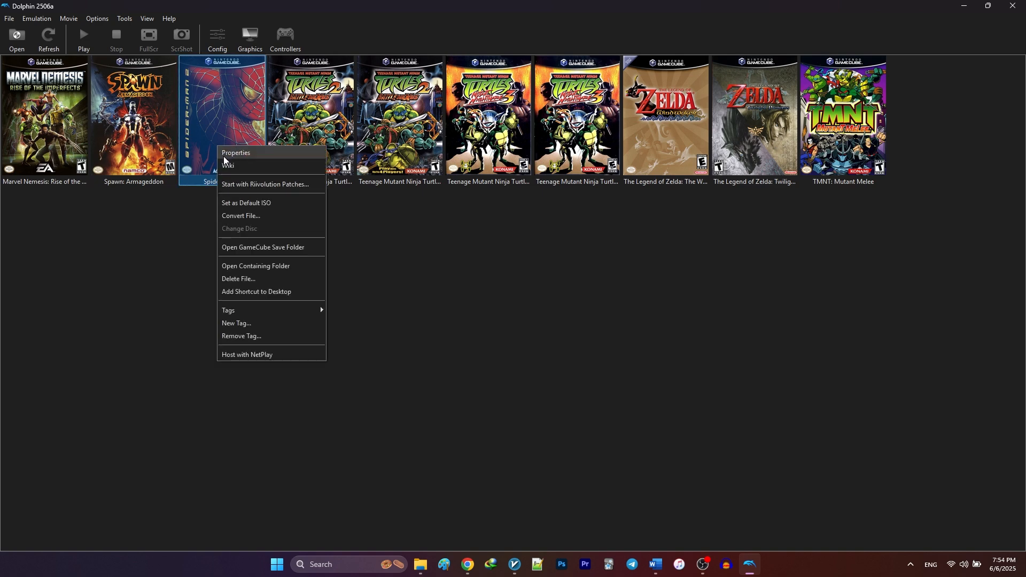
{"action": "left_click", "coordinate": [224, 156]}
{"action": "left_click", "coordinate": [438, 119]}
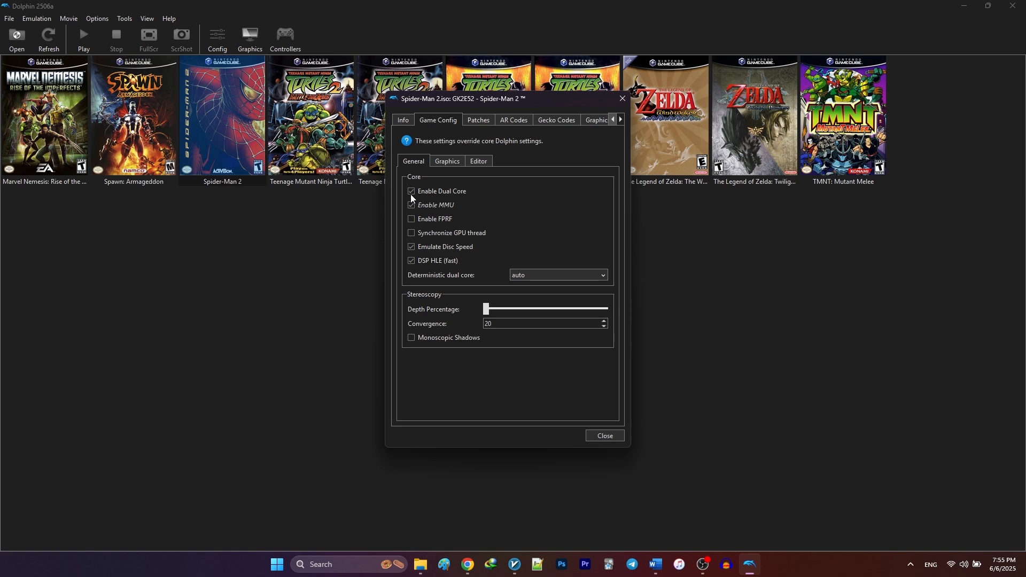
{"action": "left_click", "coordinate": [447, 163]}
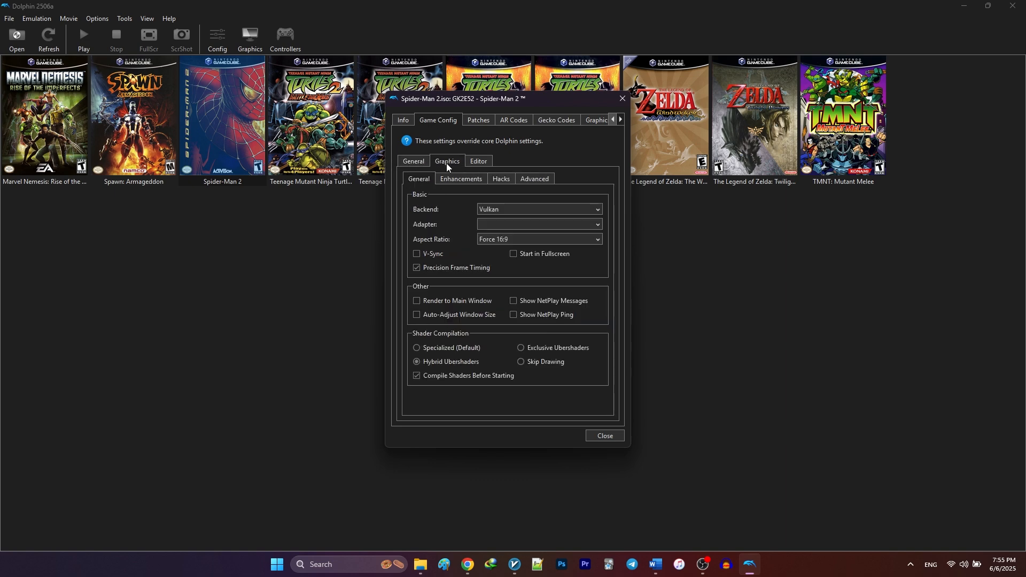
{"action": "left_click", "coordinate": [460, 178]}
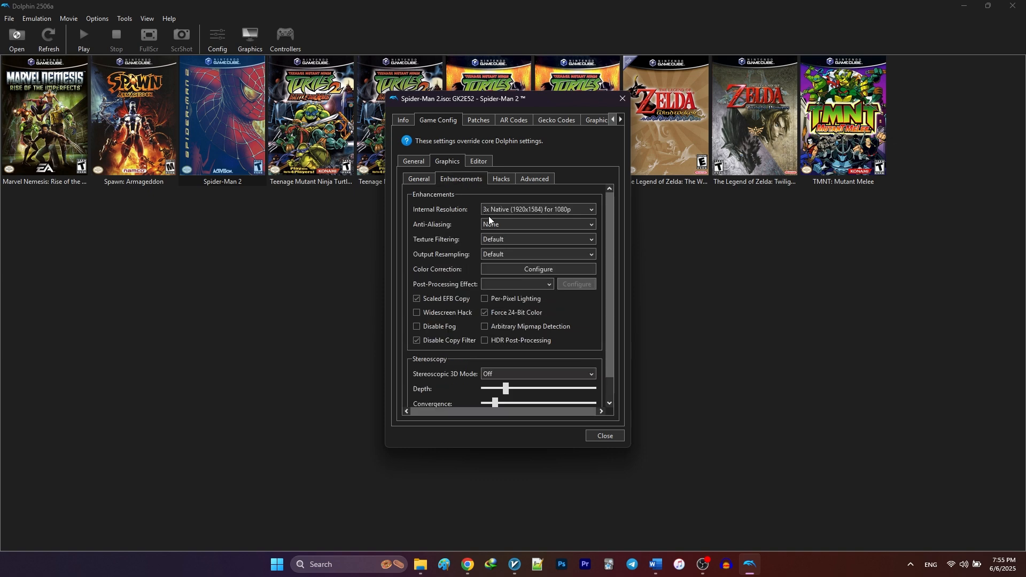
Set Spider-Man 2's Anti-Aliasing to None and cross-check against the wiki.
{"action": "left_click", "coordinate": [498, 225]}
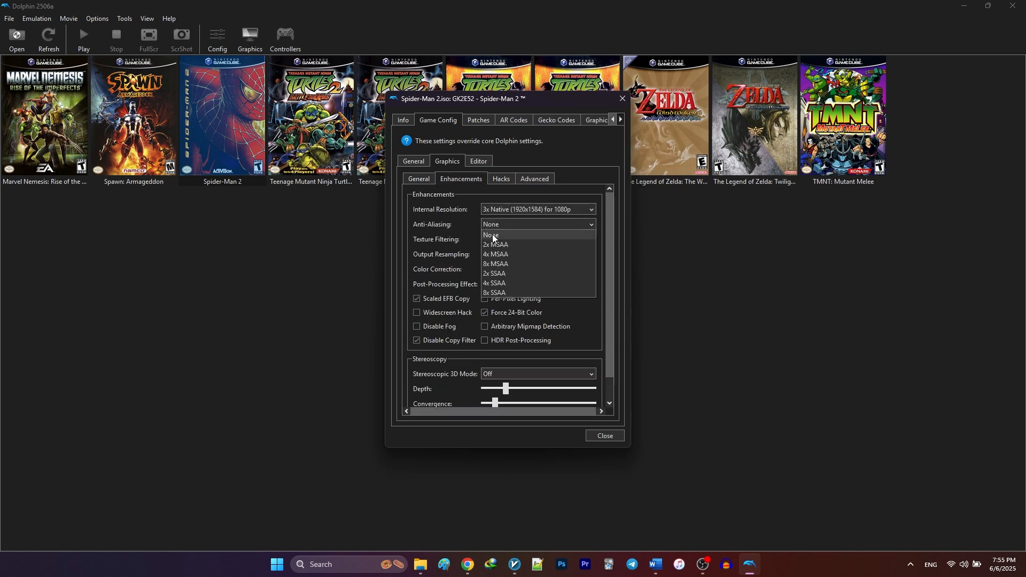
{"action": "left_click", "coordinate": [493, 234]}
{"action": "key", "text": "alt+Tab"}
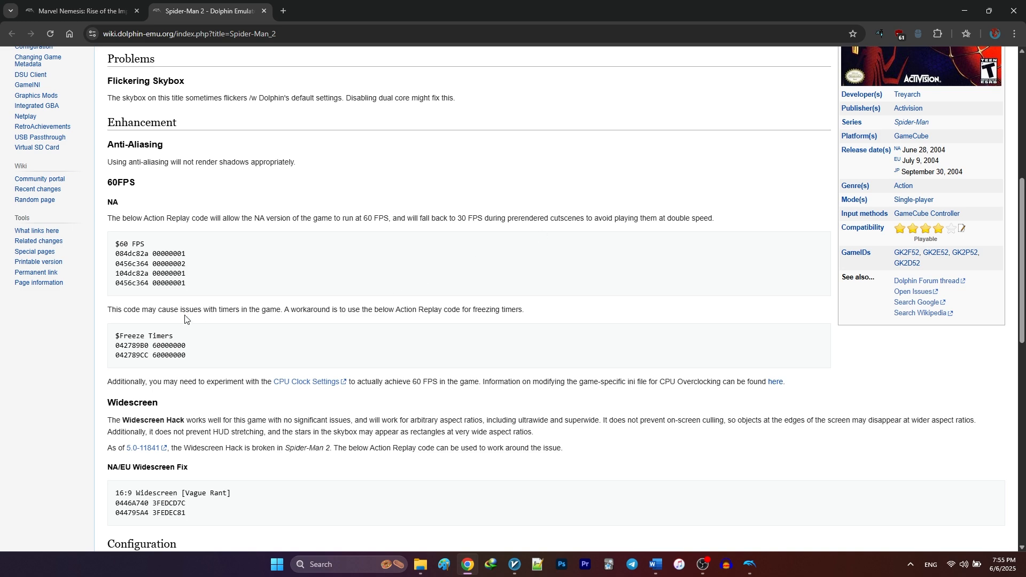
{"action": "key", "text": "alt+Tab"}
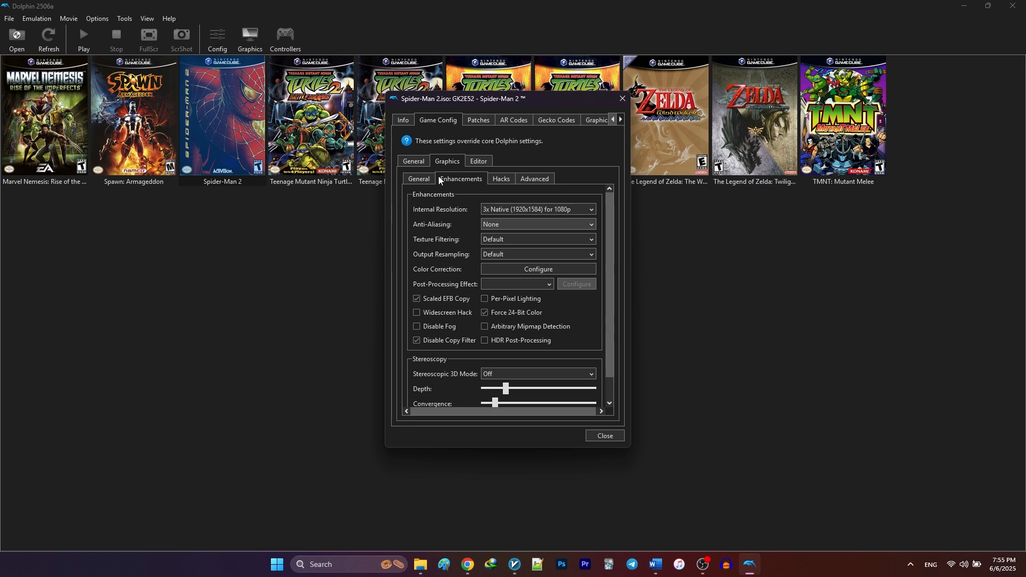
Verify 16:9 Widescreen, 60 FPS and Freeze Timers AR codes are ticked and close properties.
{"action": "left_click", "coordinate": [497, 118]}
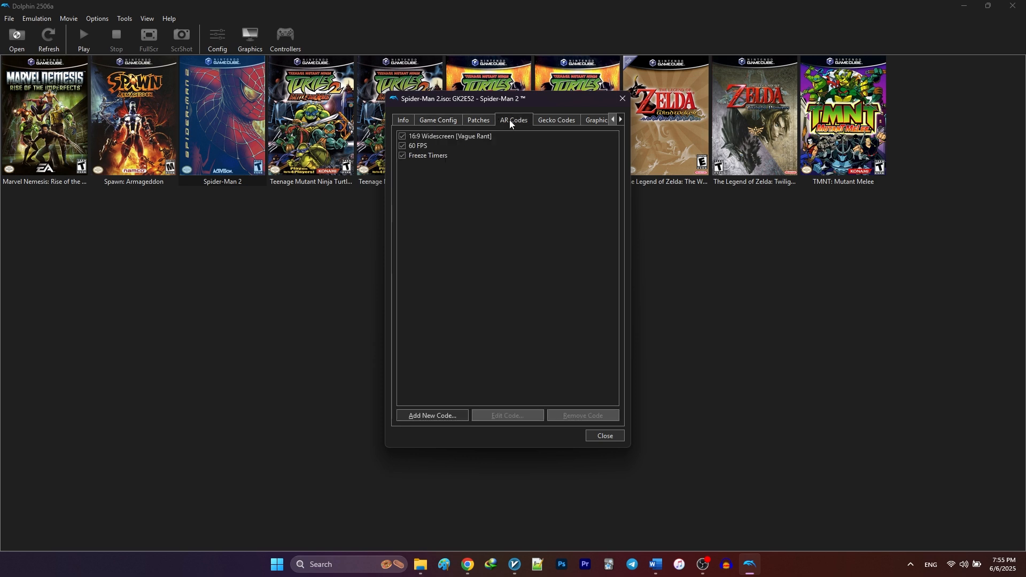
{"action": "left_click", "coordinate": [421, 136]}
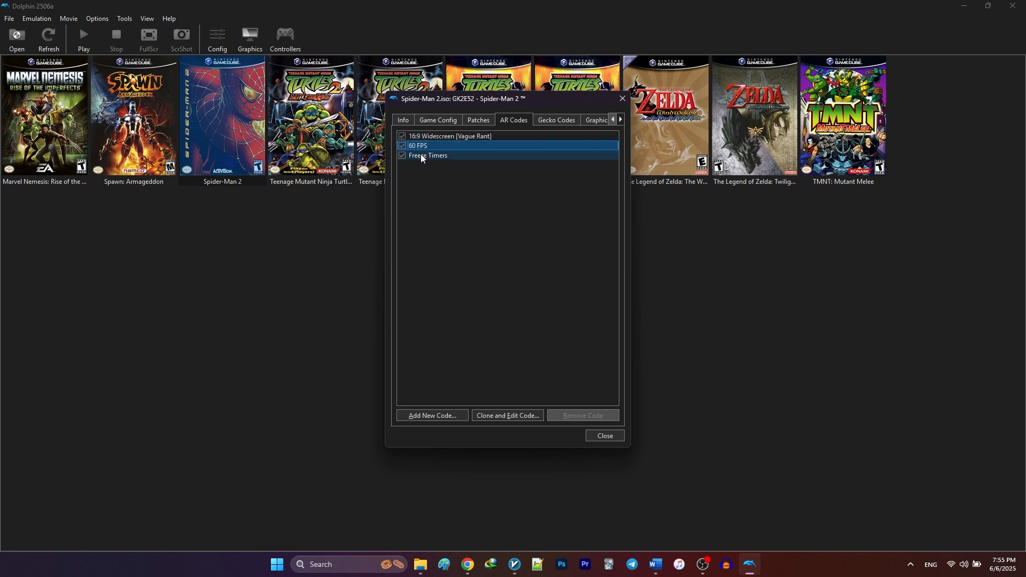
{"action": "left_click", "coordinate": [422, 155]}
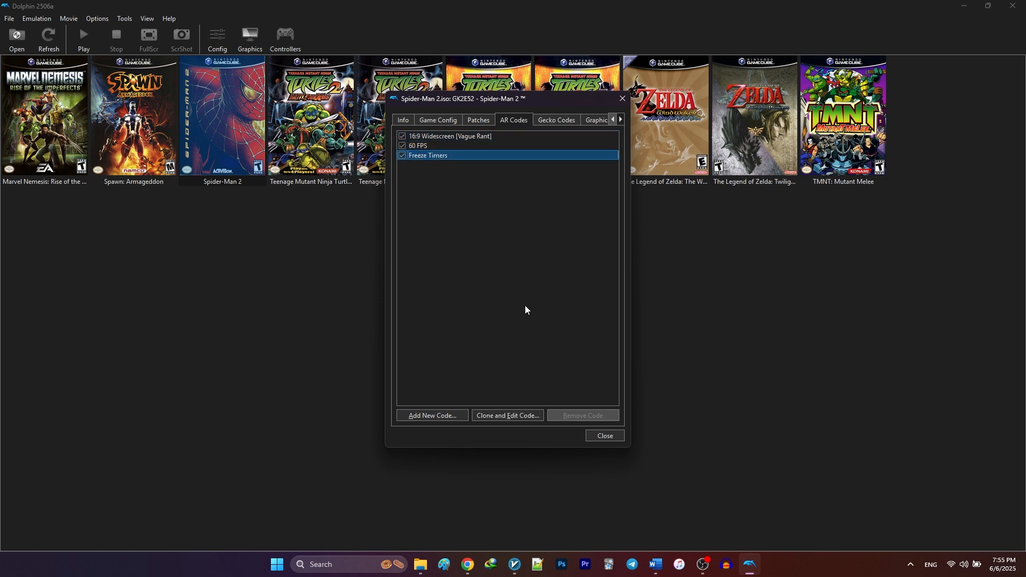
{"action": "left_click", "coordinate": [600, 435]}
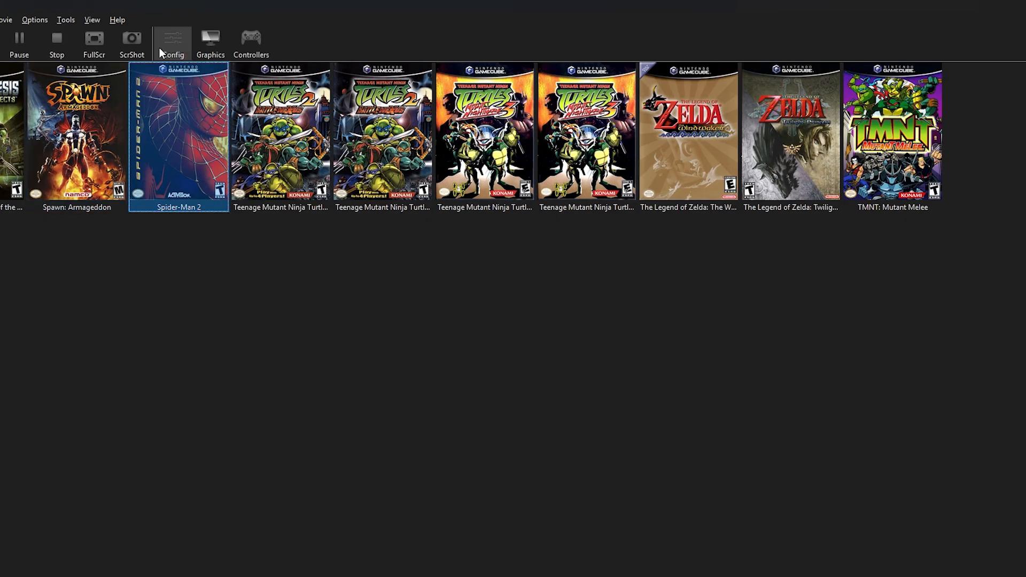
Raise the Emulated CPU Clock Override slider to its 400% maximum in Config > Advanced.
{"action": "left_click", "coordinate": [160, 50]}
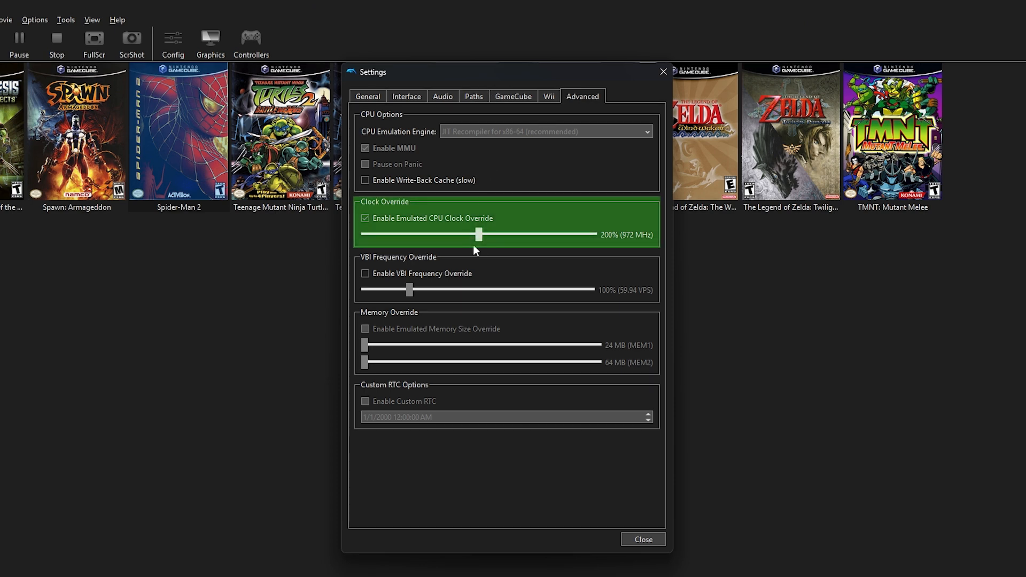
{"action": "left_click_drag", "start_coordinate": [479, 235], "coordinate": [648, 240]}
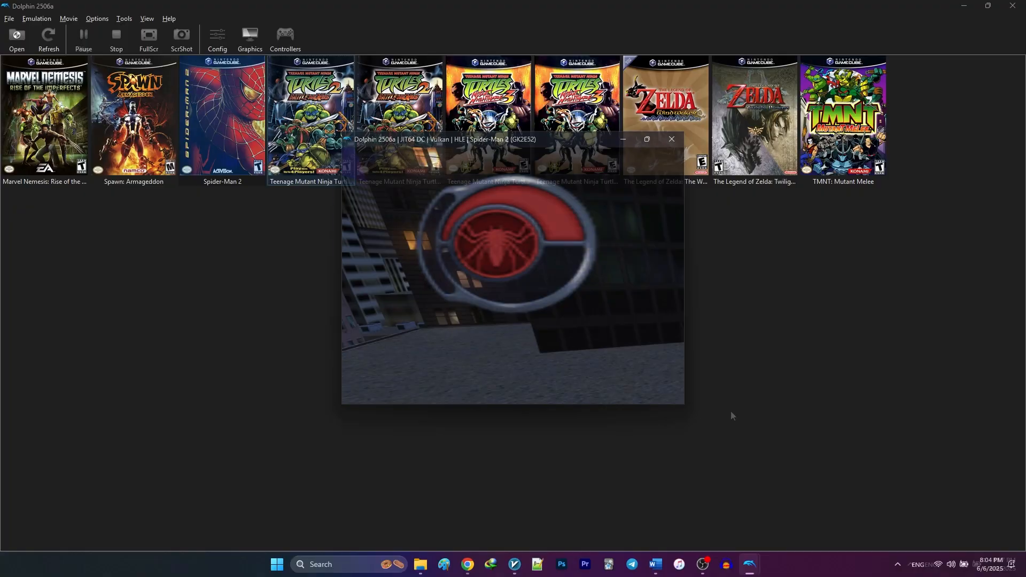
Copy the two 60 FPS AR code lines from the TMNT 2: Battle Nexus wiki page and return to Dolphin.
{"action": "left_click", "coordinate": [49, 38]}
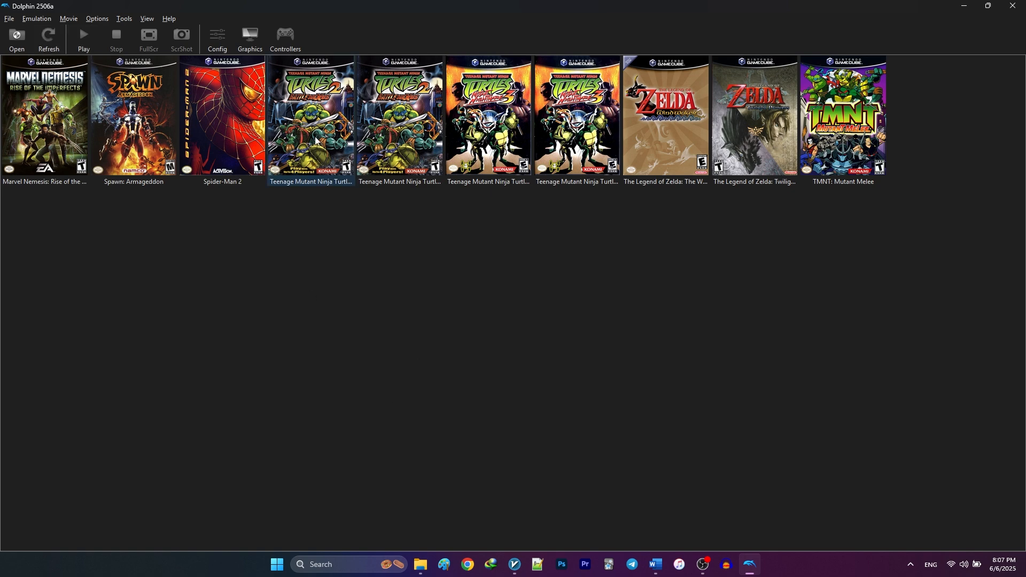
{"action": "right_click", "coordinate": [315, 136]}
{"action": "left_click", "coordinate": [321, 157]}
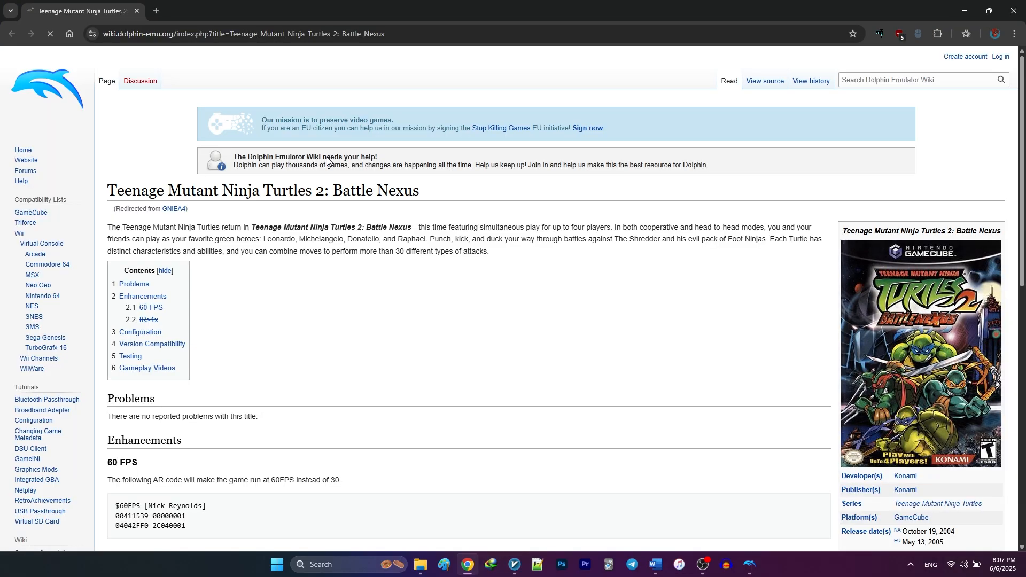
{"action": "scroll", "coordinate": [327, 160], "scroll_direction": "down", "scroll_amount": 3}
{"action": "left_click_drag", "start_coordinate": [115, 303], "coordinate": [187, 312]}
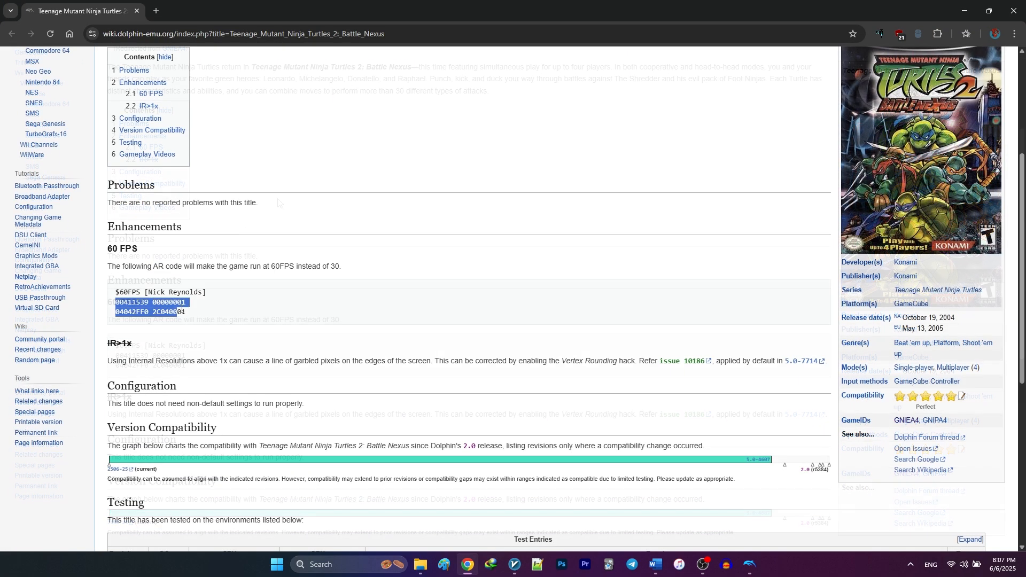
{"action": "right_click", "coordinate": [163, 312]}
{"action": "left_click", "coordinate": [184, 325]}
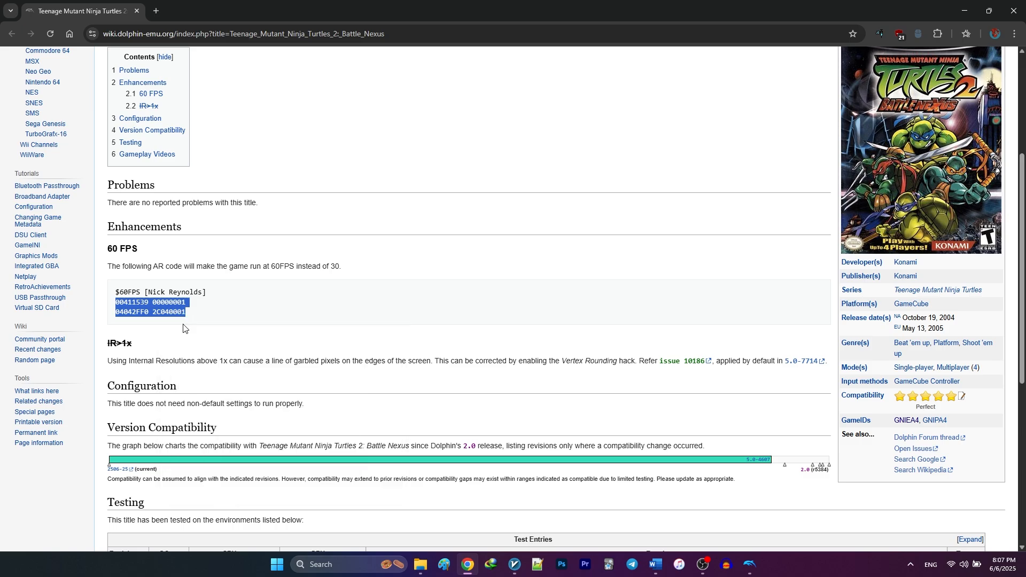
{"action": "key", "text": "alt+Tab"}
Start a new AR code entry in the Battle Nexus game properties.
{"action": "right_click", "coordinate": [309, 132]}
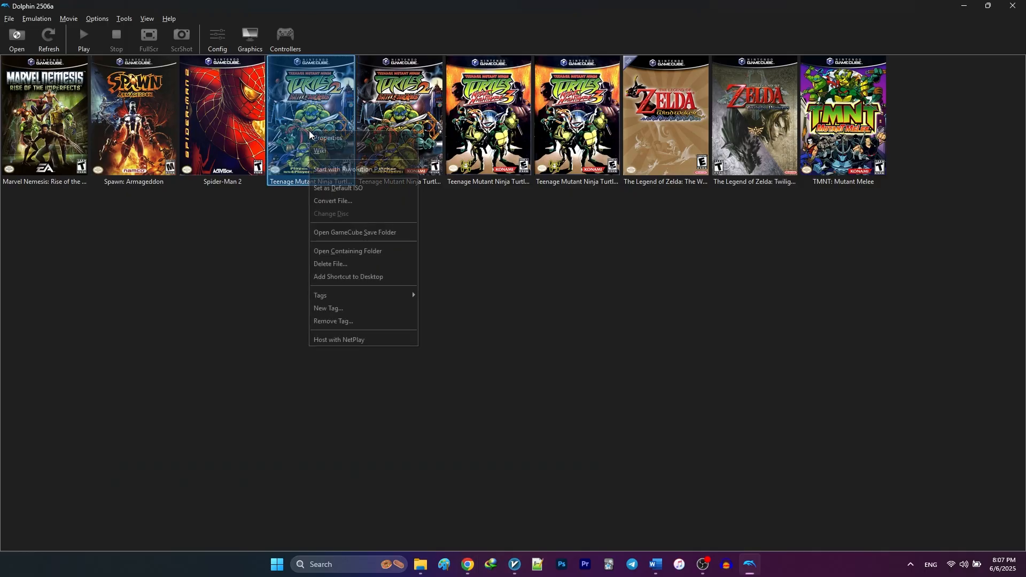
{"action": "left_click", "coordinate": [317, 139]}
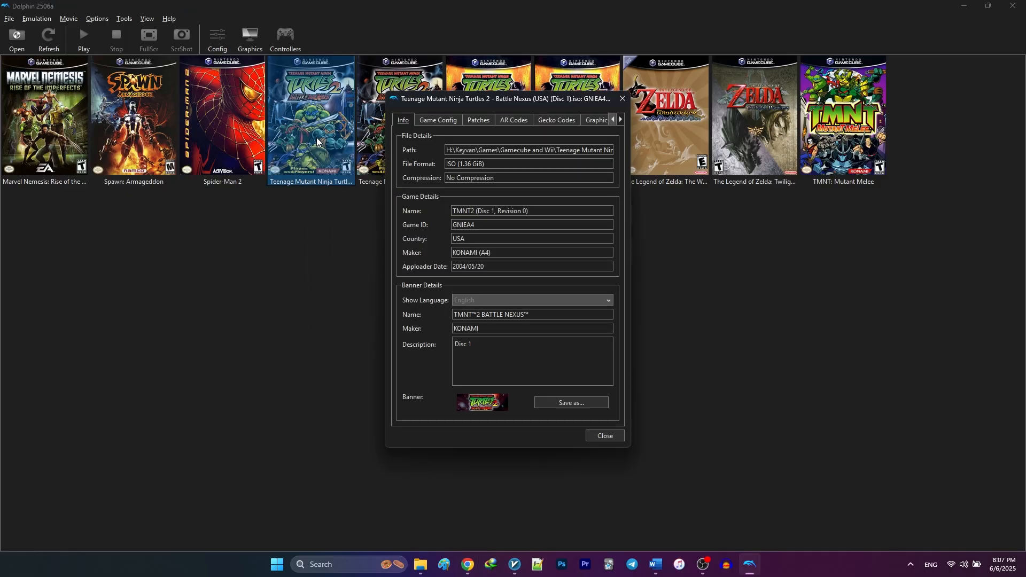
{"action": "left_click", "coordinate": [514, 121]}
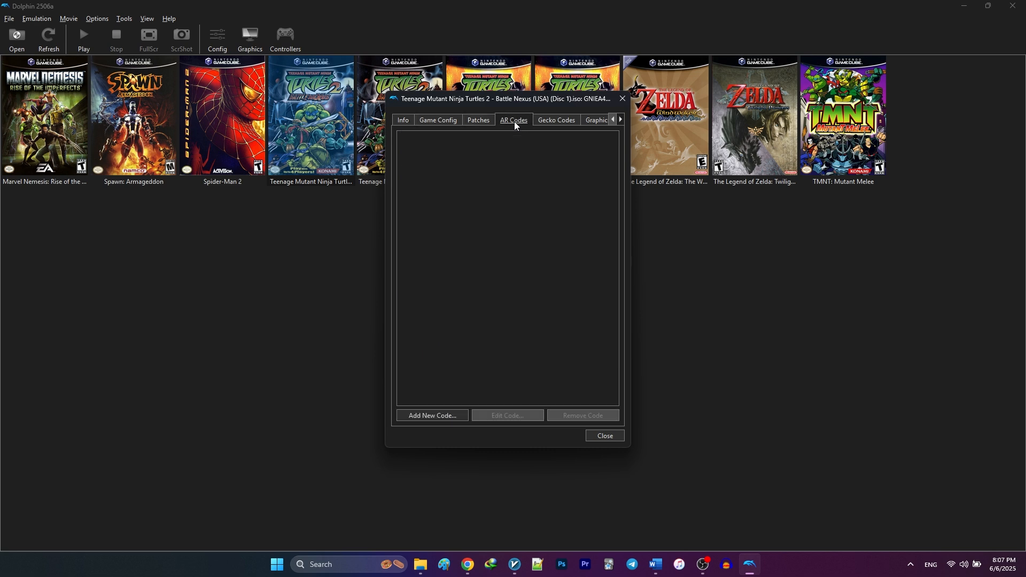
{"action": "left_click", "coordinate": [428, 417]}
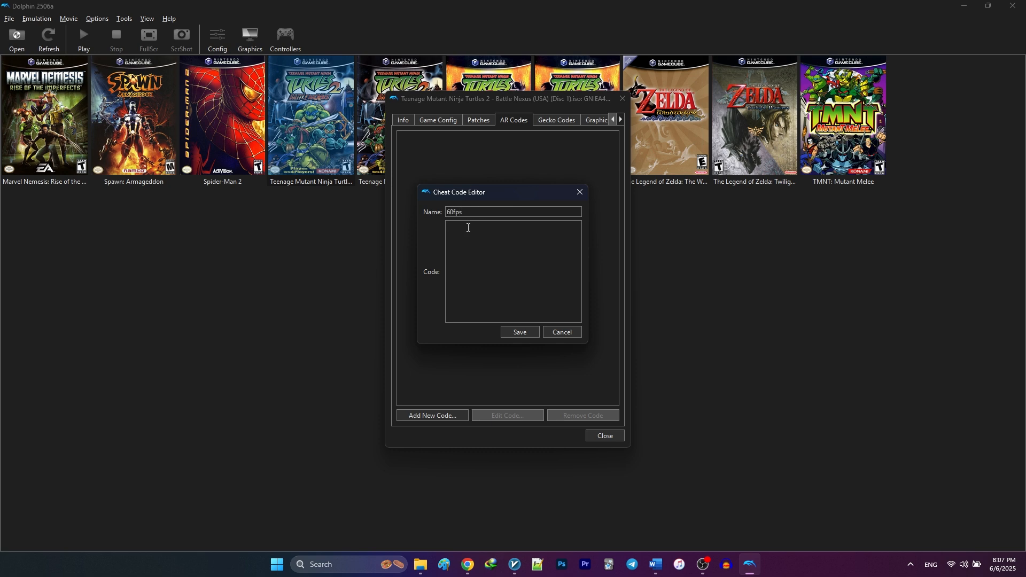
Paste the copied lines, save the code as 60fps and enable it.
{"action": "right_click", "coordinate": [467, 228]}
{"action": "left_click", "coordinate": [483, 292]}
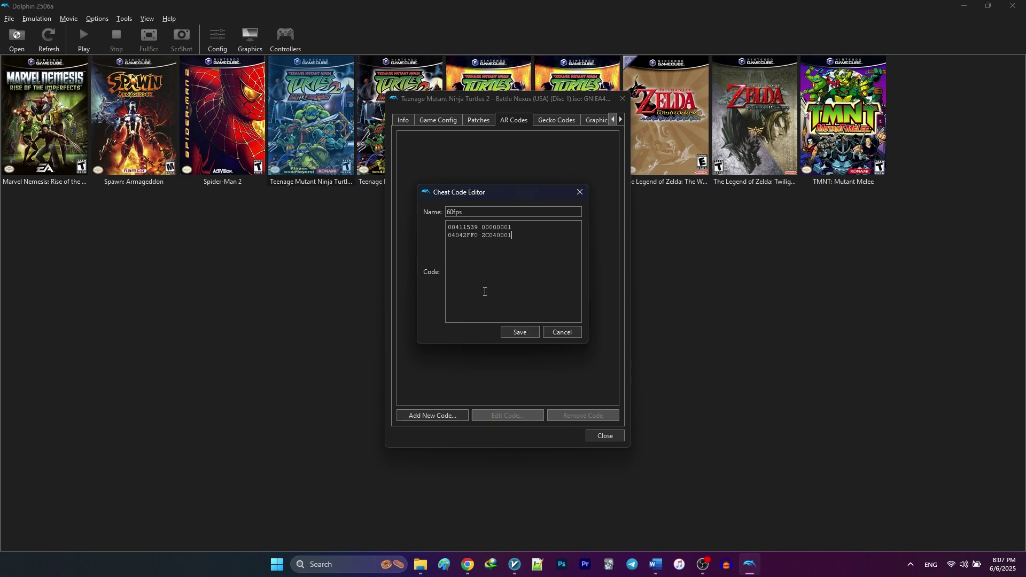
{"action": "left_click", "coordinate": [513, 332]}
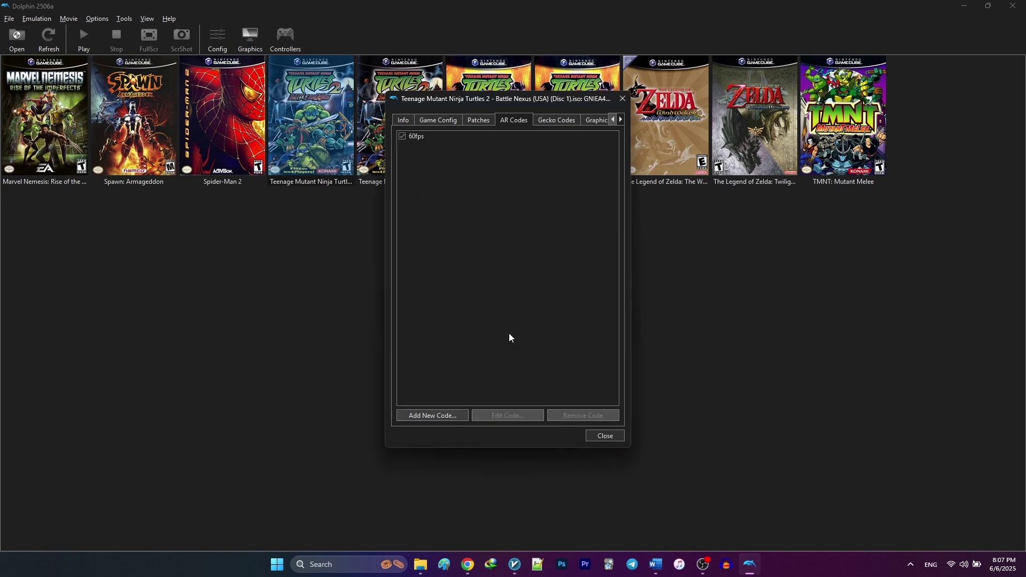
{"action": "left_click", "coordinate": [410, 138]}
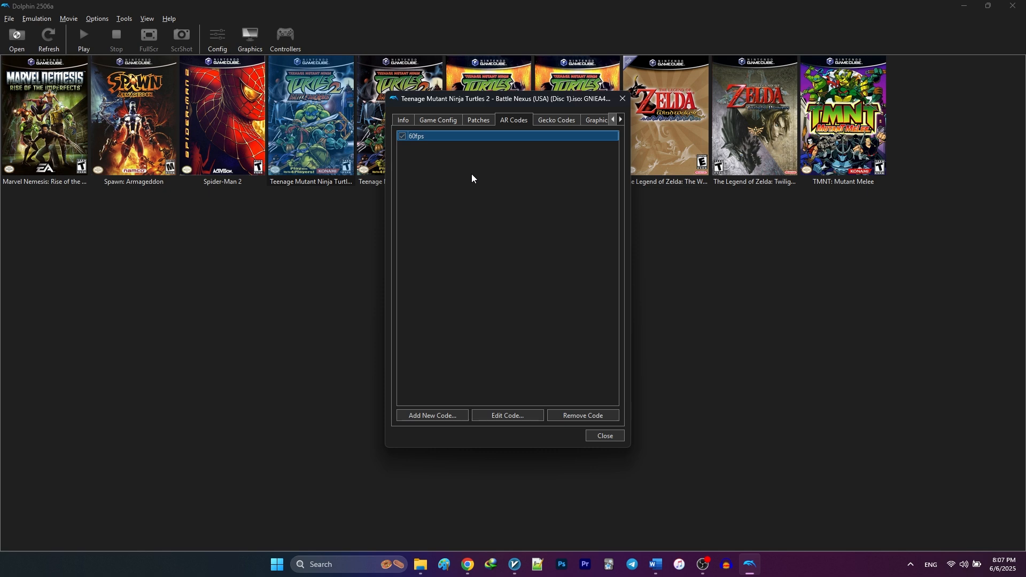
Download the Gecko codes for Battle Nexus from its Gecko Codes tab.
{"action": "left_click", "coordinate": [557, 120]}
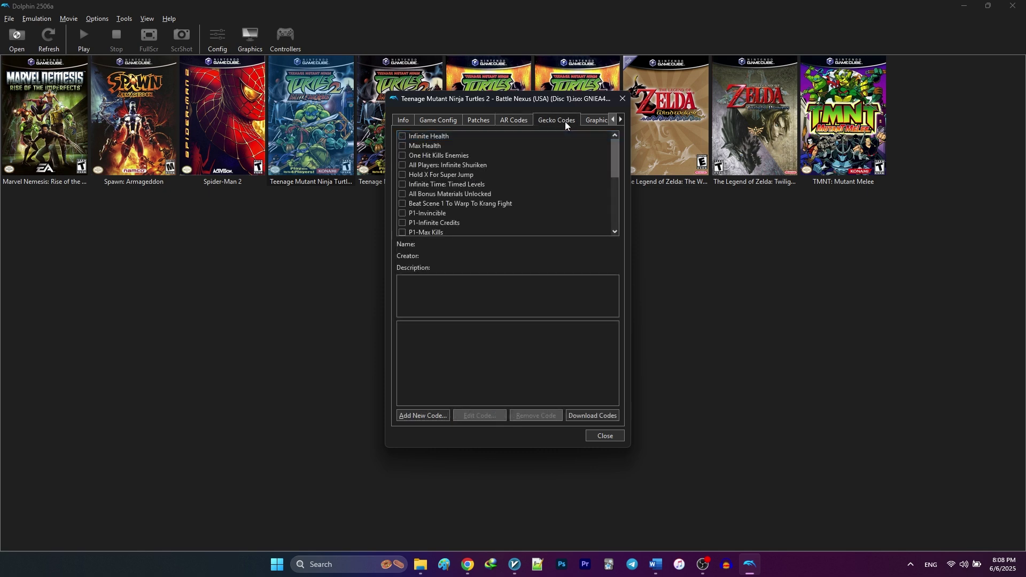
{"action": "left_click", "coordinate": [580, 416]}
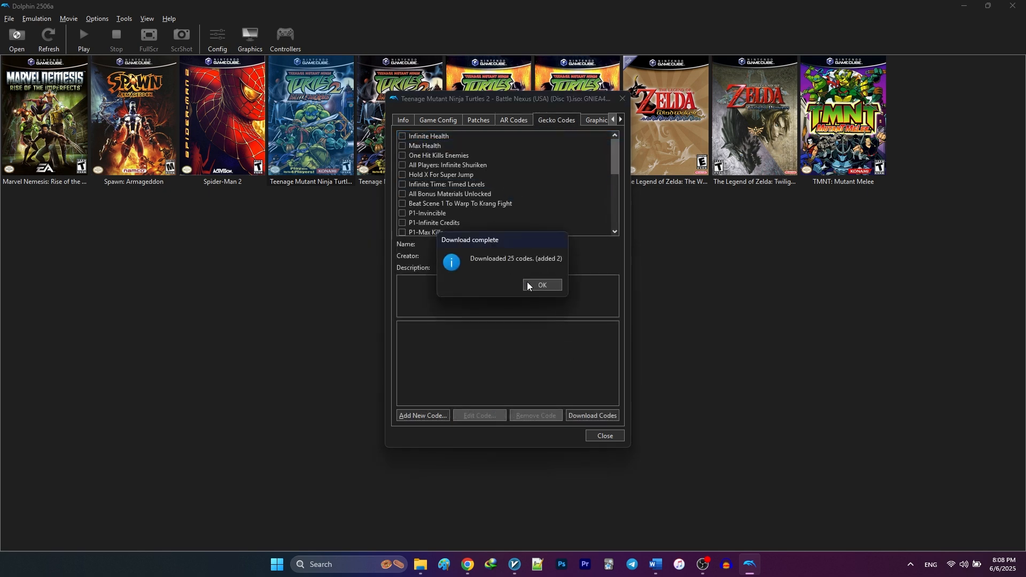
{"action": "left_click", "coordinate": [526, 281]}
{"action": "scroll", "coordinate": [429, 185], "scroll_direction": "down", "scroll_amount": 1}
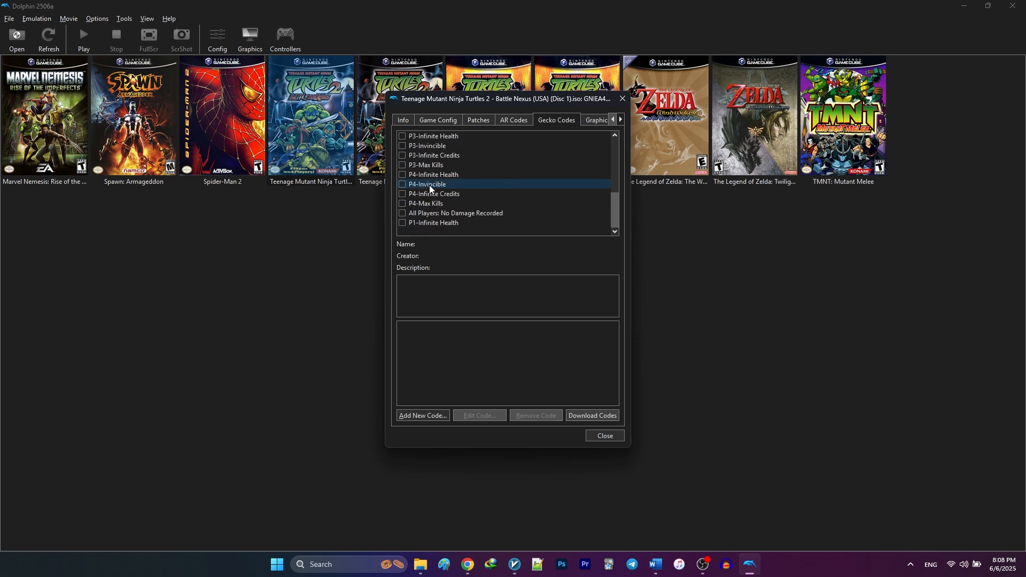
{"action": "scroll", "coordinate": [430, 186], "scroll_direction": "down", "scroll_amount": 1}
{"action": "scroll", "coordinate": [429, 185], "scroll_direction": "up", "scroll_amount": 1}
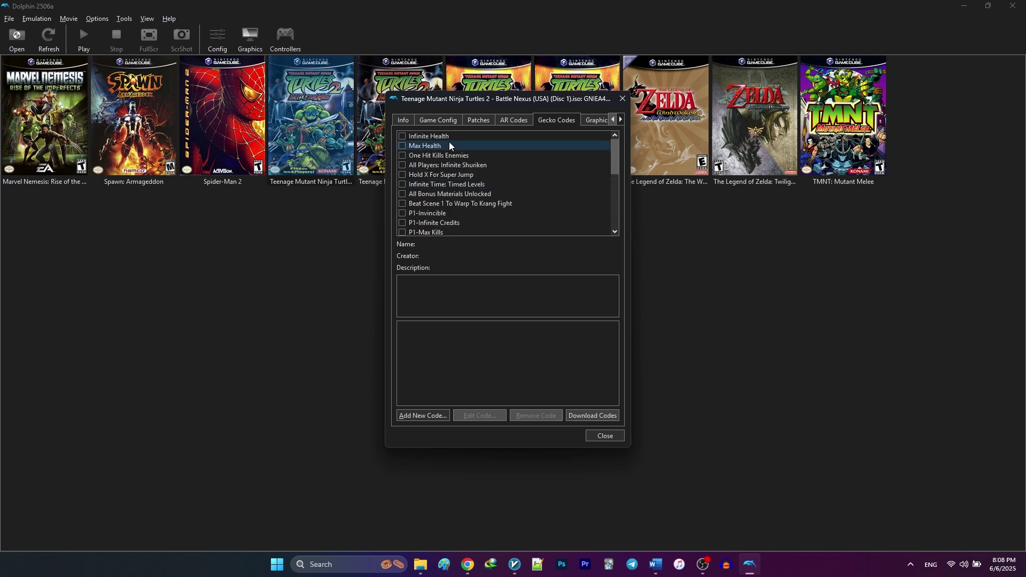
Enable One Hit Kills, infinite shuriken, time, bonus unlocks and Player 1 cheats, then launch Battle Nexus.
{"action": "left_click", "coordinate": [402, 154]}
{"action": "left_click", "coordinate": [403, 184]}
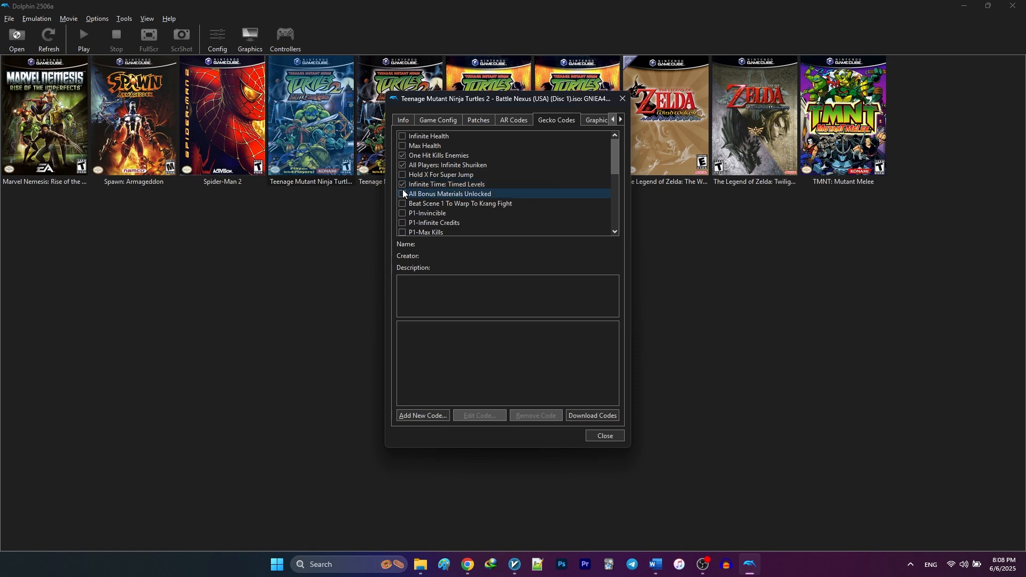
{"action": "scroll", "coordinate": [404, 195], "scroll_direction": "down", "scroll_amount": 1}
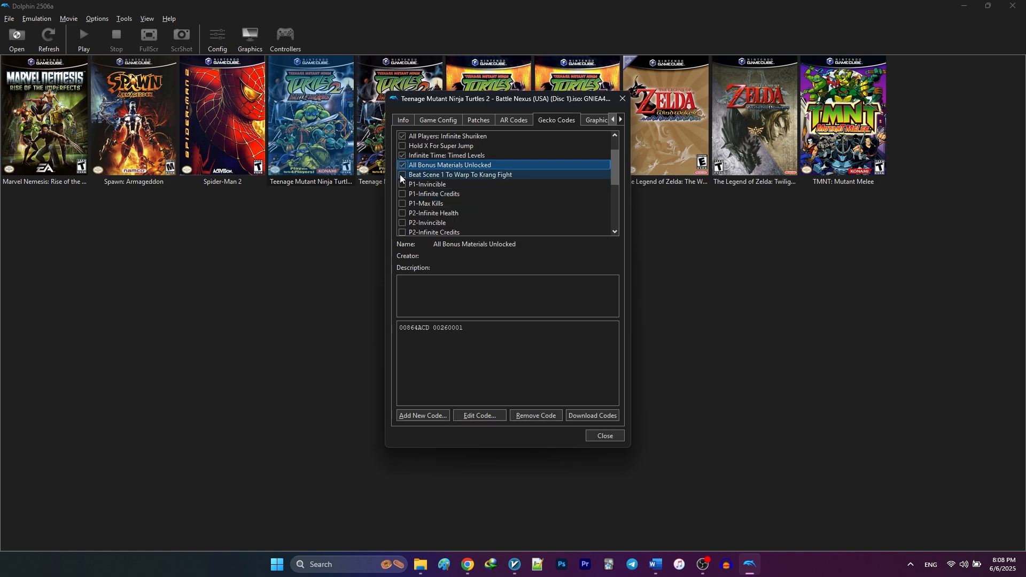
{"action": "left_click", "coordinate": [402, 184]}
{"action": "left_click", "coordinate": [403, 204]}
{"action": "scroll", "coordinate": [402, 205], "scroll_direction": "down", "scroll_amount": 1}
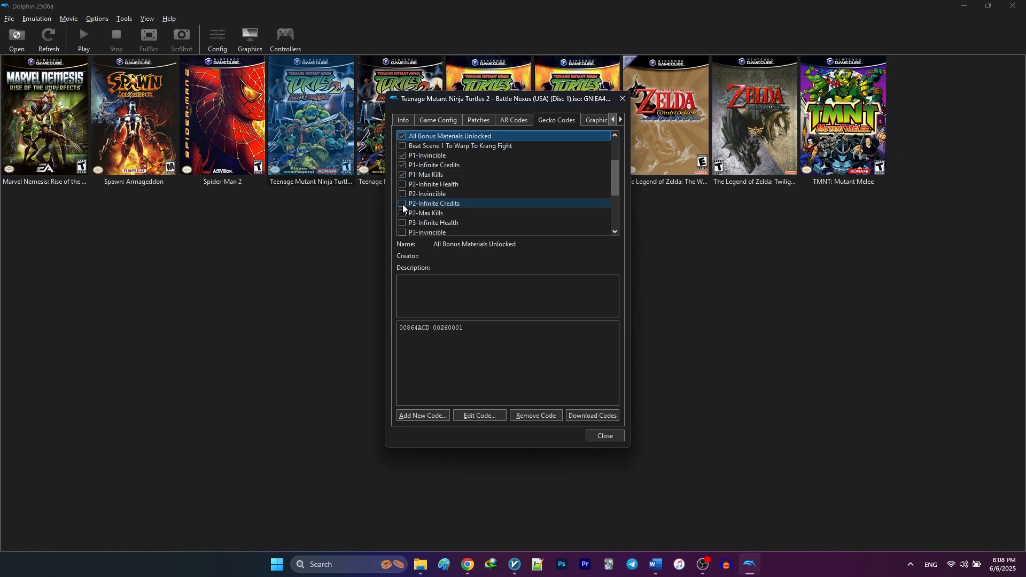
{"action": "scroll", "coordinate": [399, 186], "scroll_direction": "up", "scroll_amount": 1}
{"action": "scroll", "coordinate": [400, 213], "scroll_direction": "up", "scroll_amount": 1}
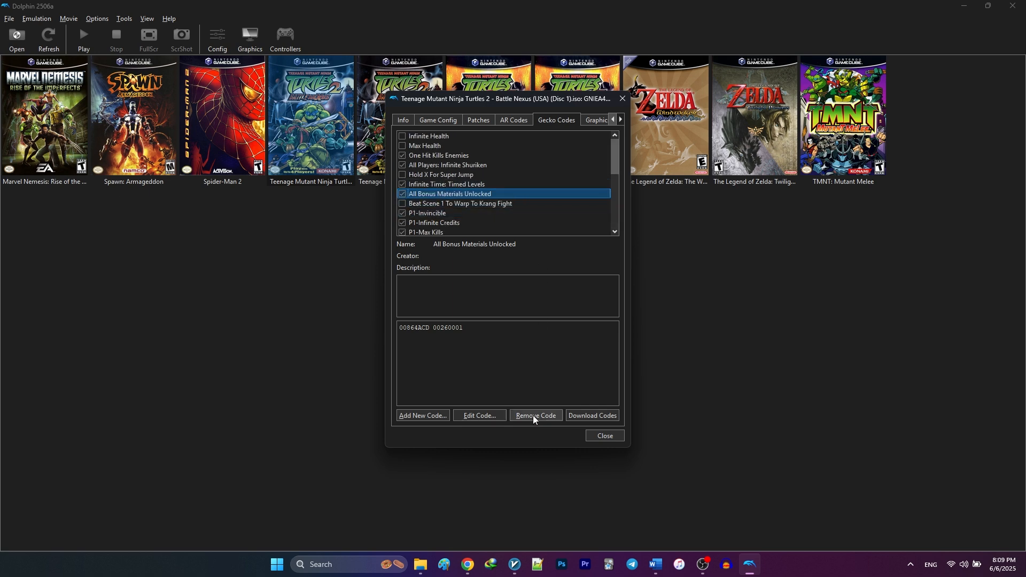
{"action": "left_click", "coordinate": [597, 436]}
{"action": "double_click", "coordinate": [317, 147]}
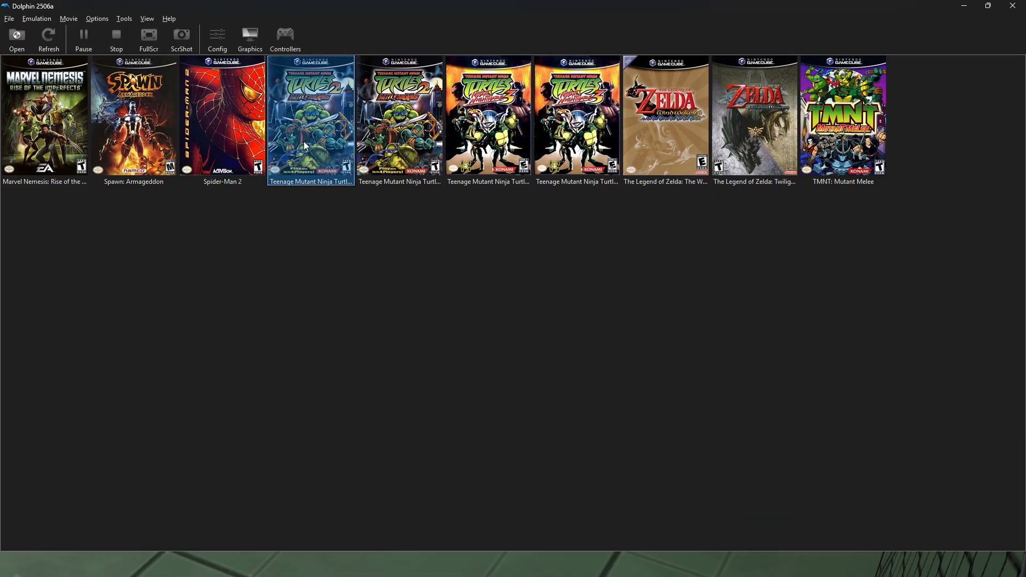
Reach the per-game Graphics > Enhancements overrides for Battle Nexus.
{"action": "right_click", "coordinate": [303, 142]}
{"action": "left_click", "coordinate": [321, 154]}
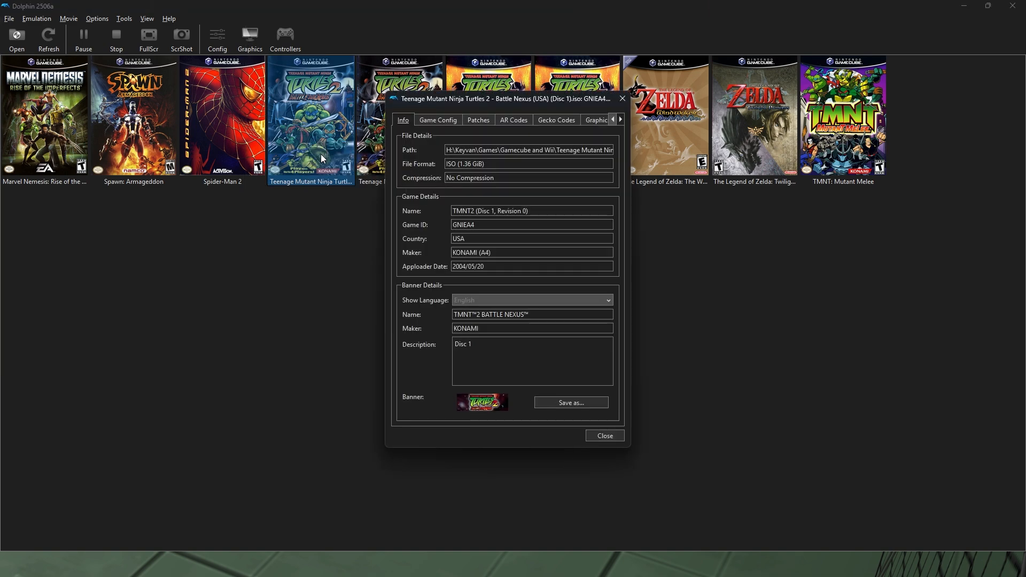
{"action": "left_click", "coordinate": [436, 120]}
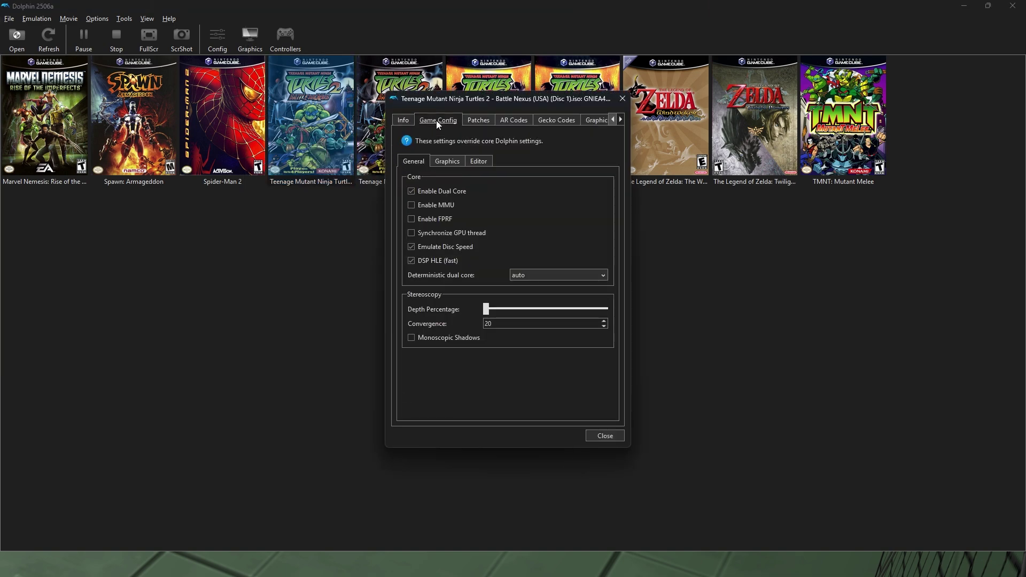
{"action": "left_click", "coordinate": [441, 162]}
{"action": "left_click", "coordinate": [450, 176]}
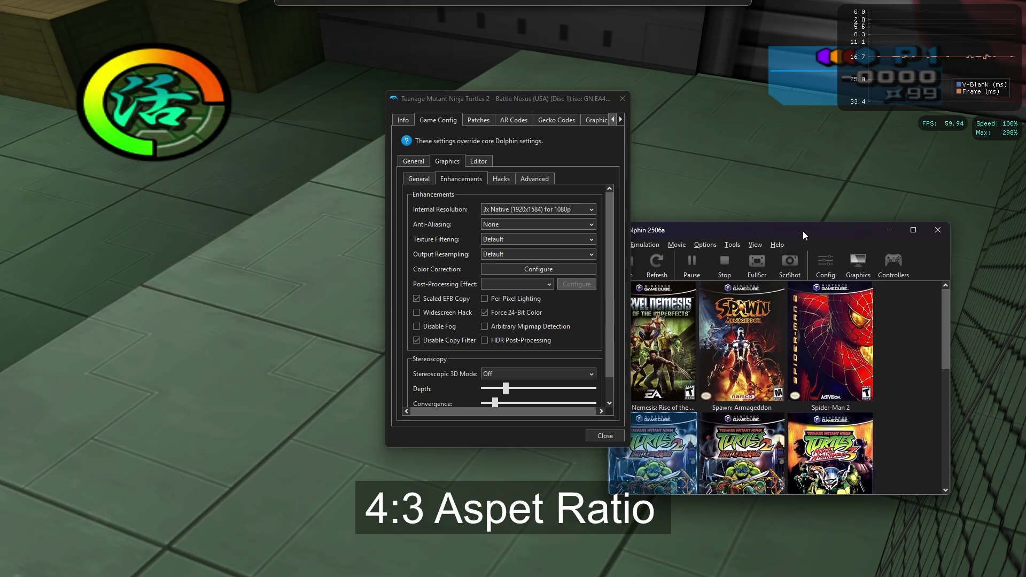
Enable the Widescreen Hack for this game only, giving the running game a 16:9 view.
{"action": "left_click_drag", "start_coordinate": [804, 235], "coordinate": [54, 556]}
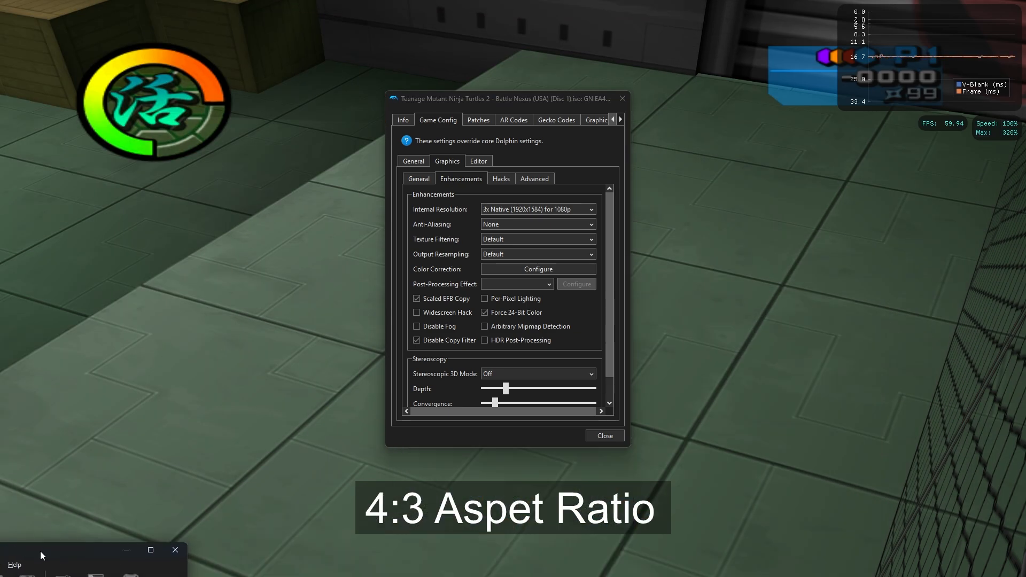
{"action": "left_click_drag", "start_coordinate": [452, 102], "coordinate": [769, 102]}
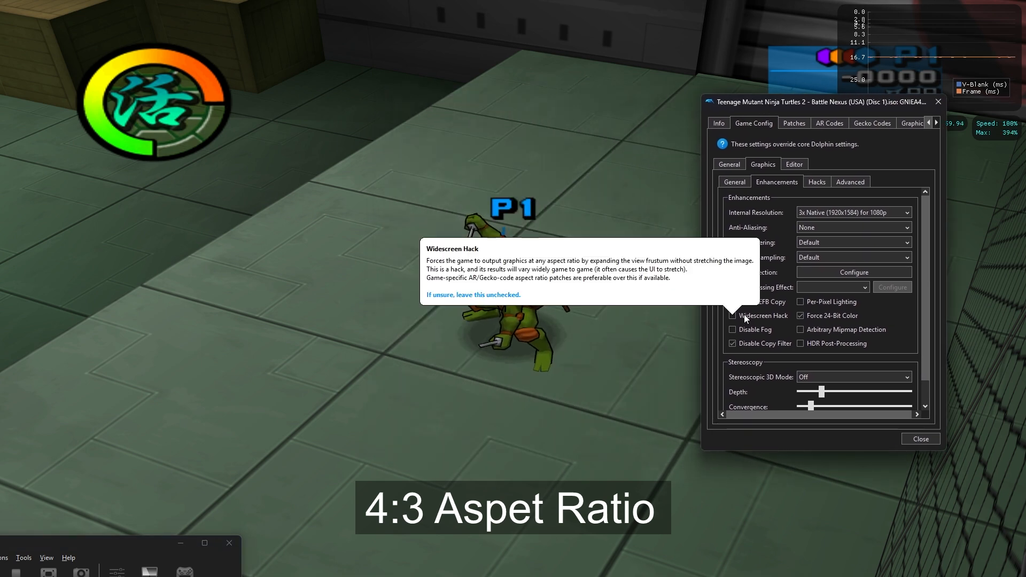
{"action": "left_click", "coordinate": [744, 315]}
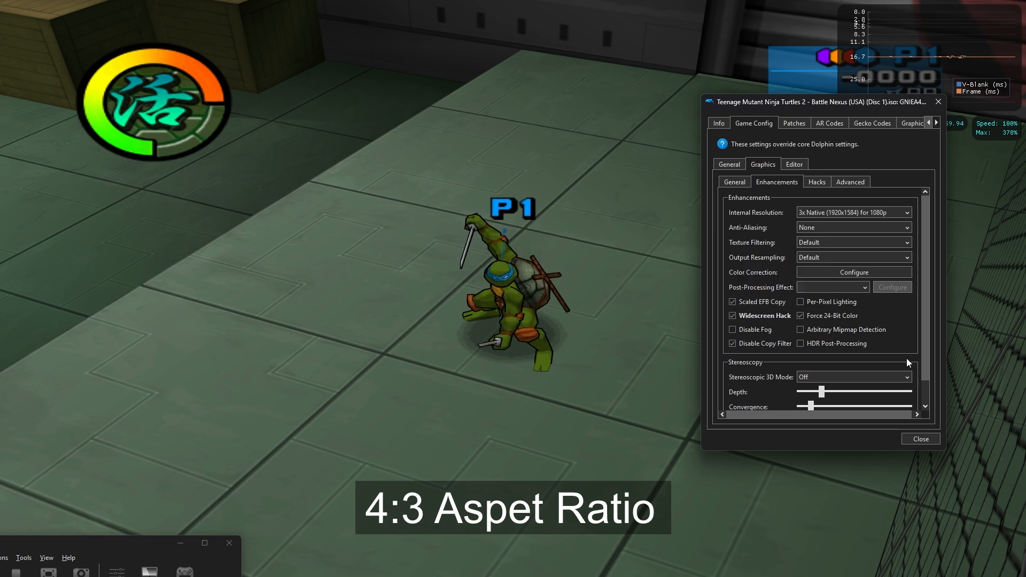
{"action": "left_click", "coordinate": [919, 440]}
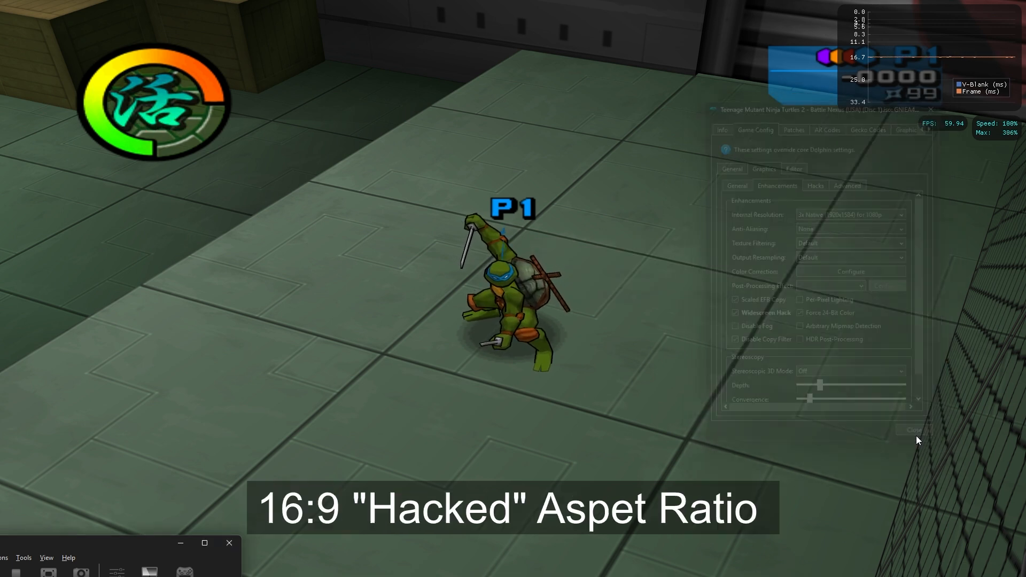